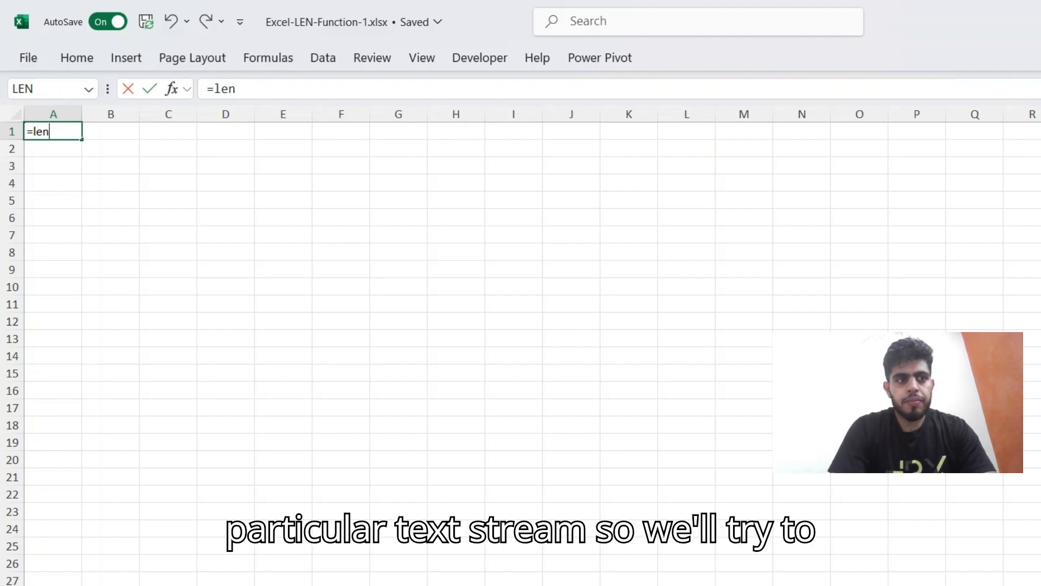
Step: Complete the LEN formula in cell A1 so it counts the characters of the text "1345789"
key(Tab)
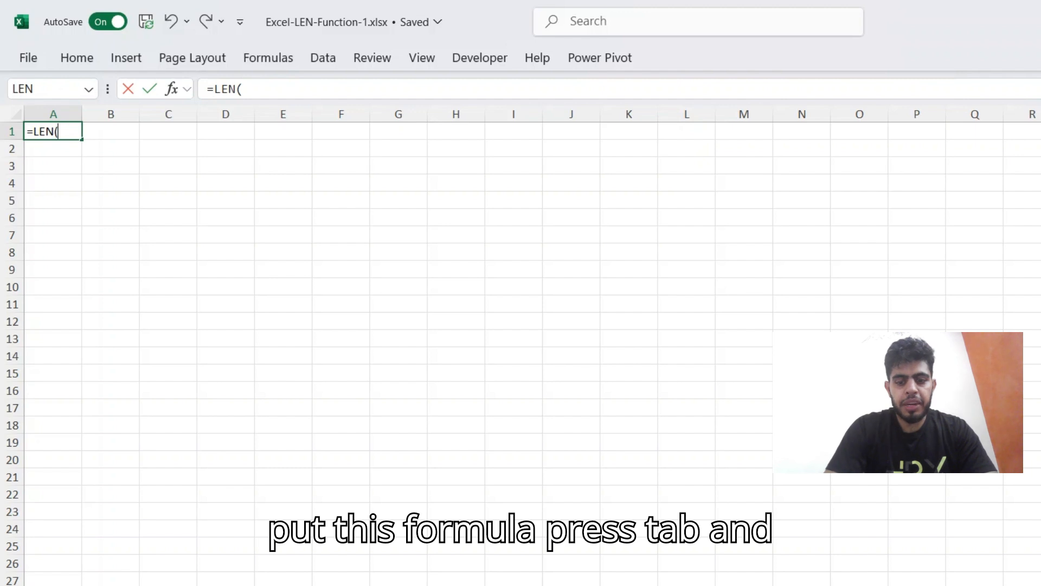
text(")
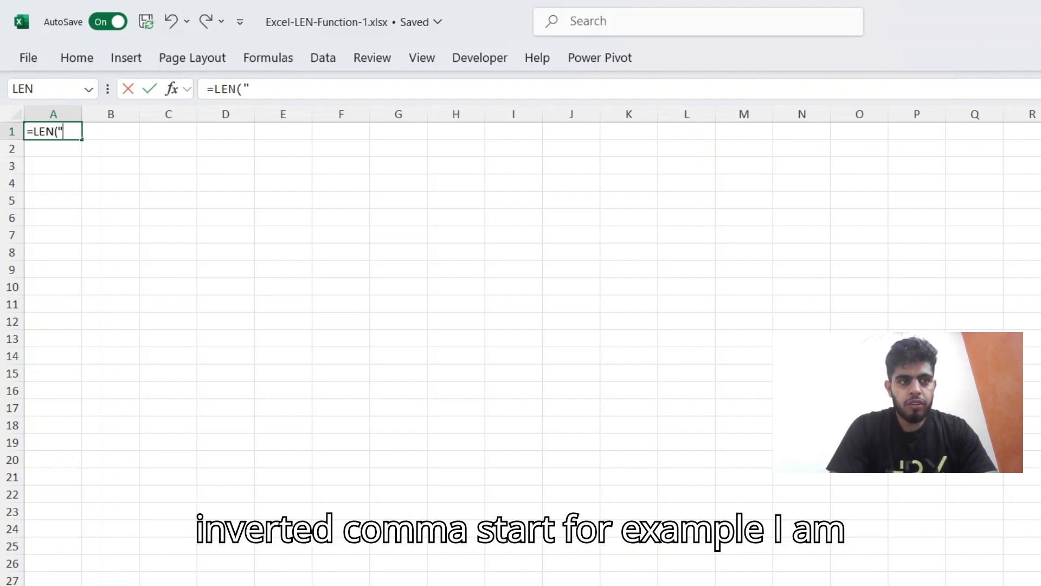
text(1345789)
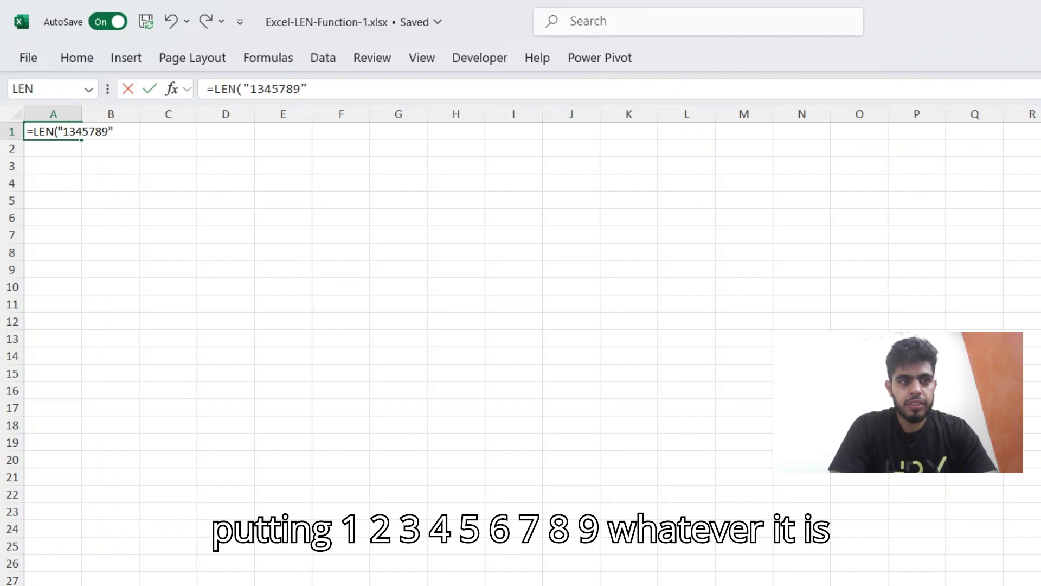
key(Return)
key(Up)
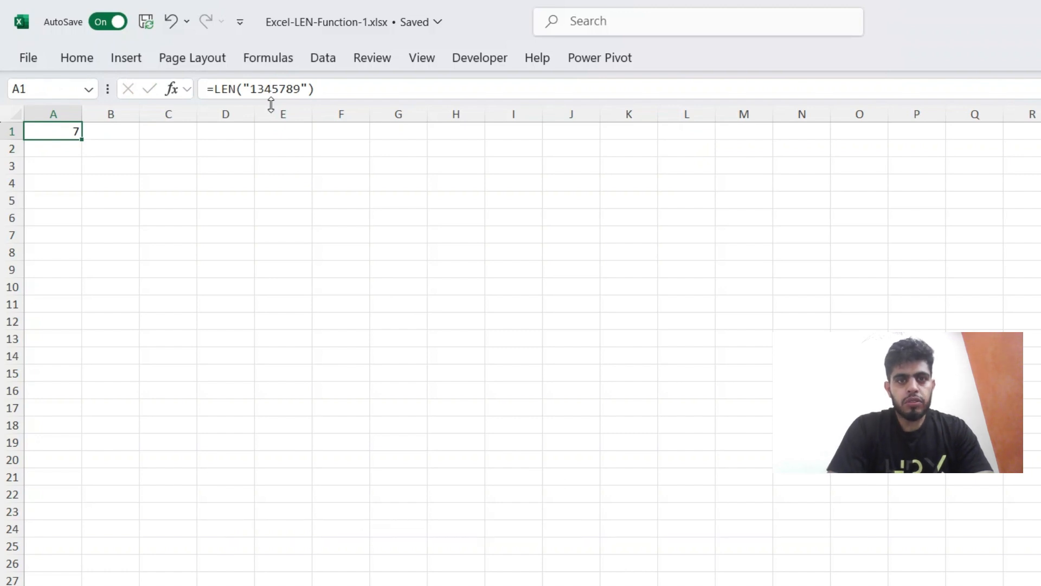
key(Down)
key(Up)
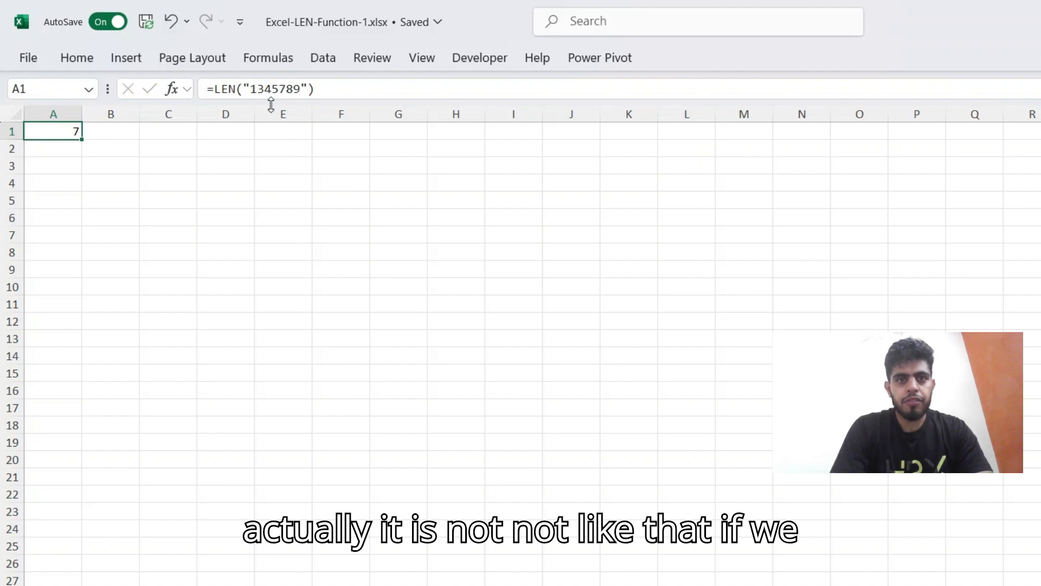
Step: Enter the number 123 in cell A2
key(Down)
key(Right)
key(Up)
key(Left)
key(Down)
text(123)
key(Return)
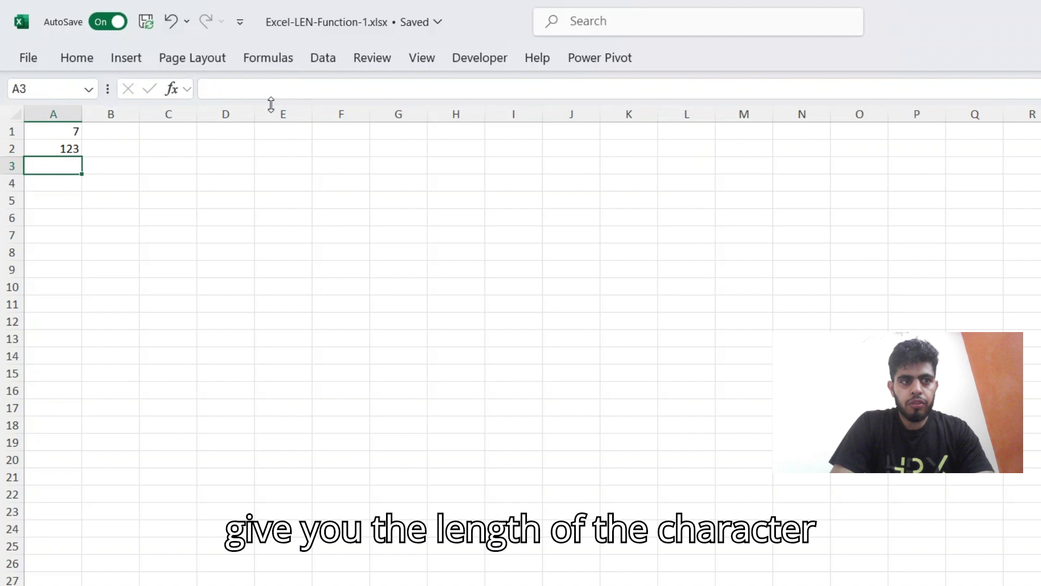
Step: Enter a LEN formula in cell B2 that counts the characters of cell A2
key(Up)
key(Right)
text(=le)
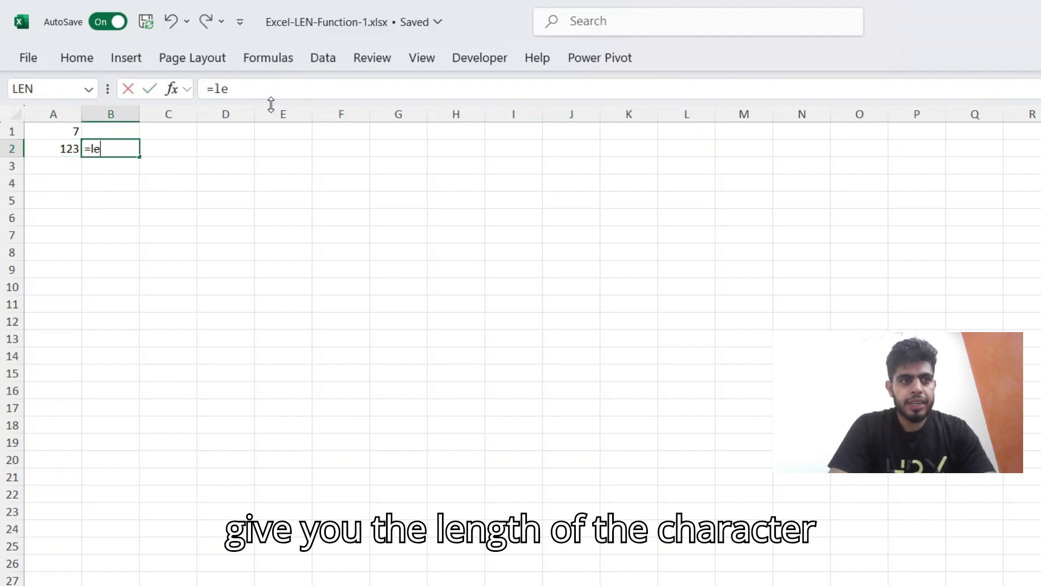
key(Tab)
key(Left)
key(Return)
key(Up)
key(Down)
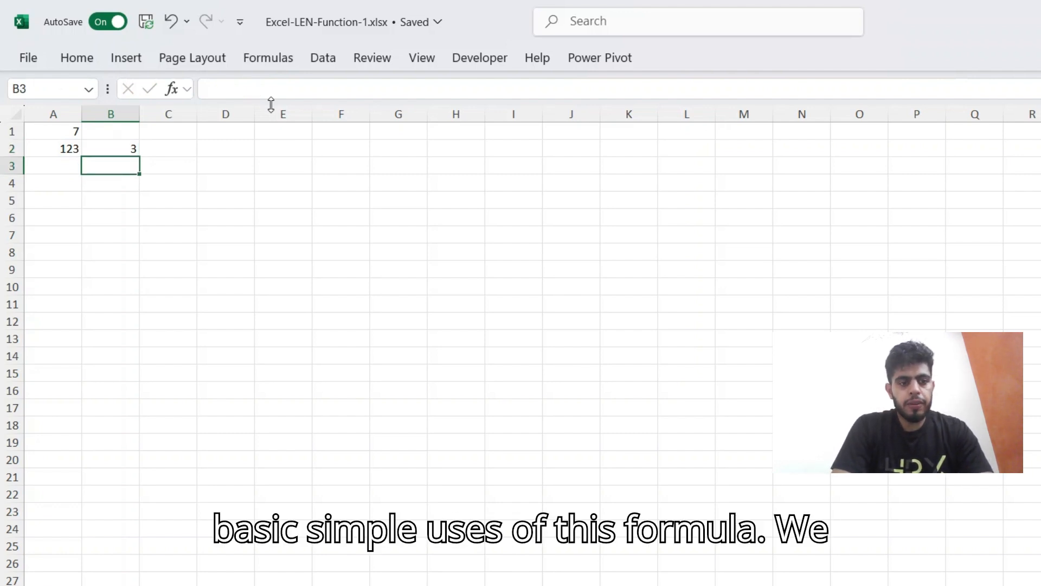
Step: Go to the Application of LEN Function worksheet and enter =LEN(B5) in Result cell C5
key(ctrl+Page_Down)
key(Left)
key(Left)
key(Left)
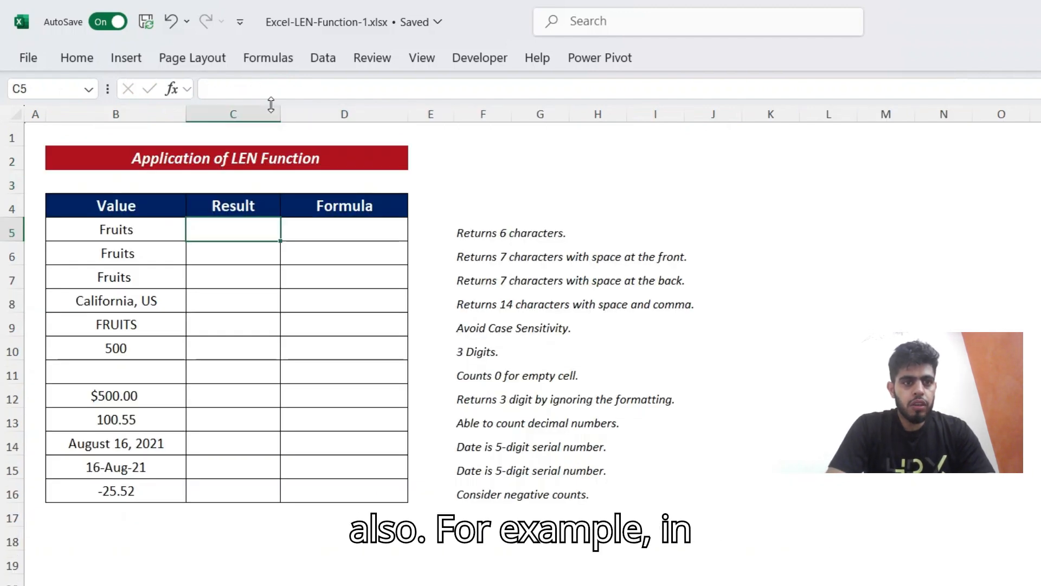
key(Right)
key(Left)
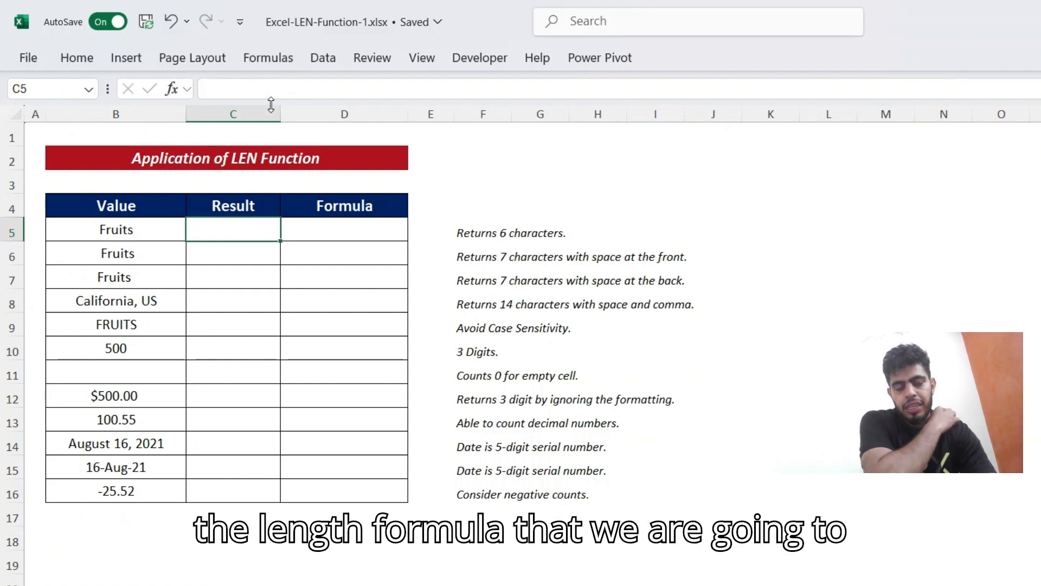
text(=)
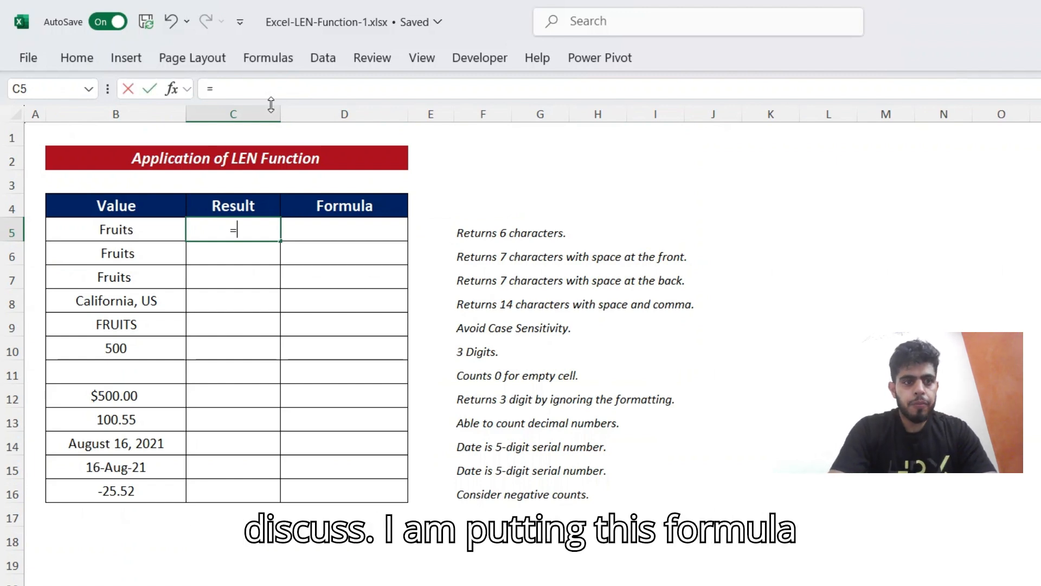
text(le)
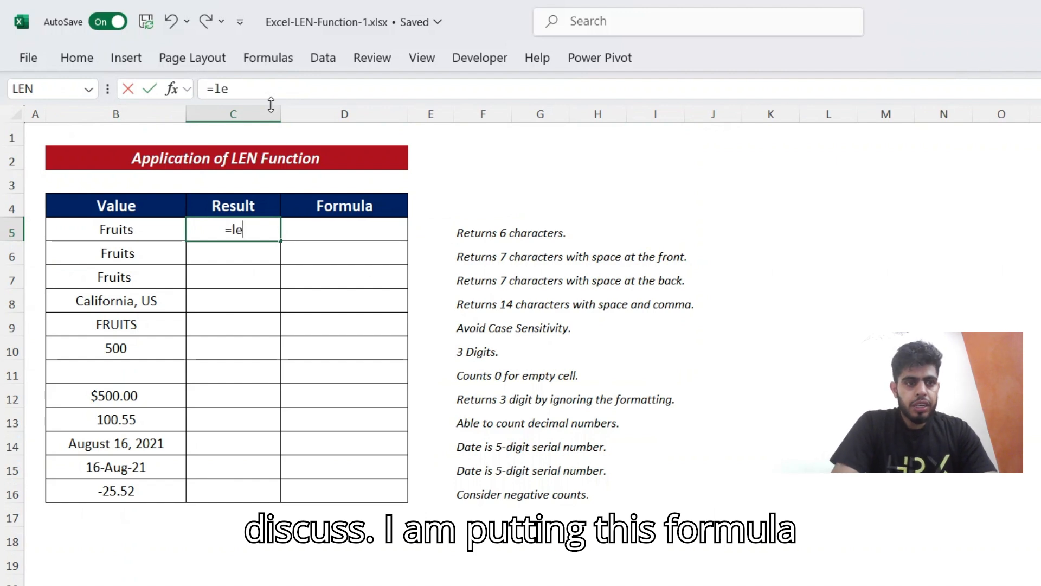
text(n)
key(Tab)
key(Left)
key(Return)
Step: Fill the LEN formula from C5 down the Result column to C16
key(Up)
key(Left)
key(ctrl+Down)
key(Right)
key(Left)
key(Down)
key(Down)
key(Down)
key(Down)
key(Down)
key(Down)
key(Right)
key(ctrl+shift+Up)
key(ctrl+d)
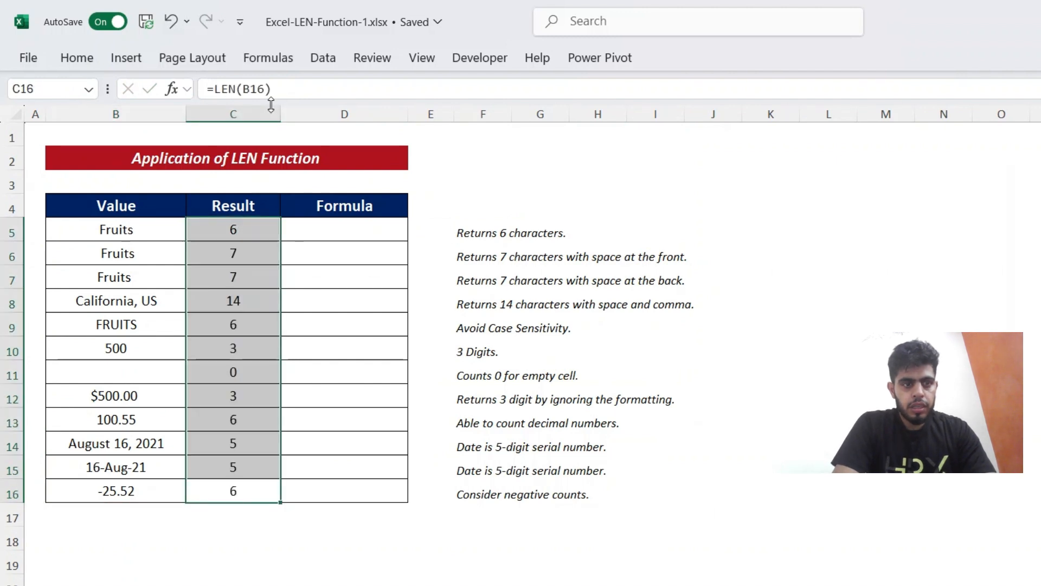
Step: Enter a FORMULATEXT formula in D5 that displays the formula of cell C5
key(Right)
key(Up)
key(Up)
key(Up)
key(Up)
key(Up)
key(Up)
key(Up)
key(Up)
key(Up)
key(Up)
key(Up)
text(=for)
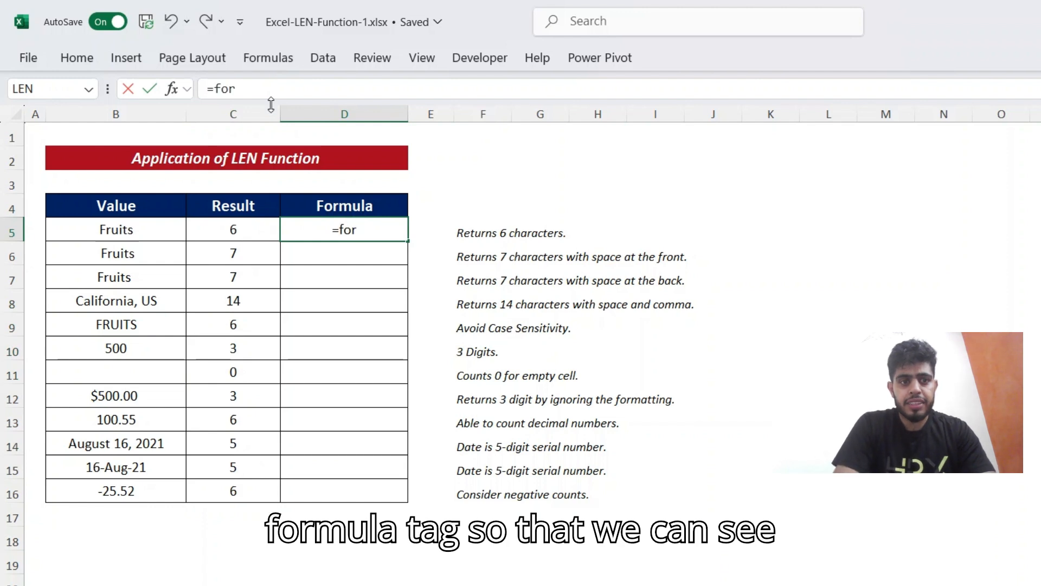
text(mul)
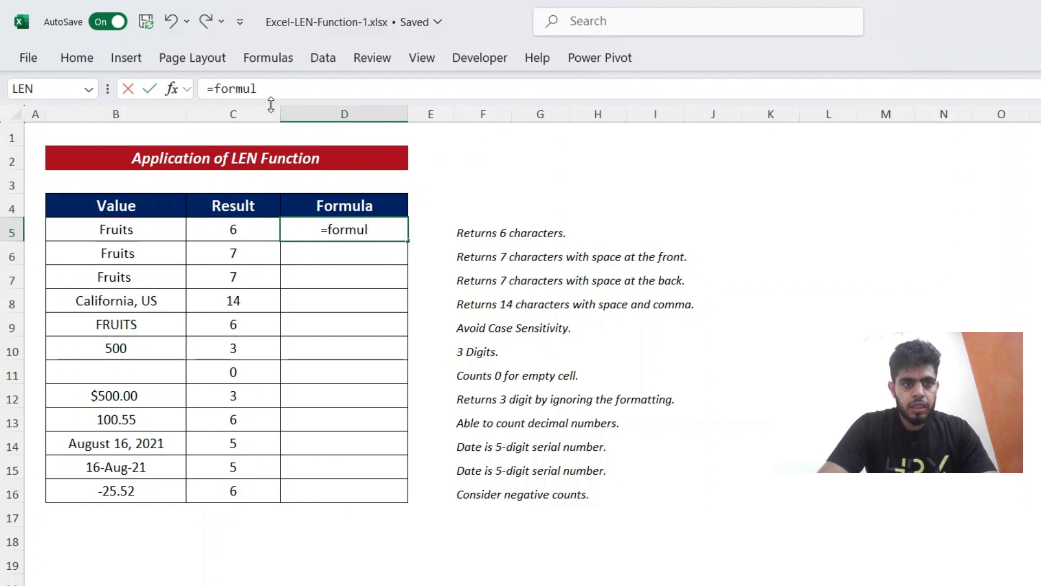
key(Tab)
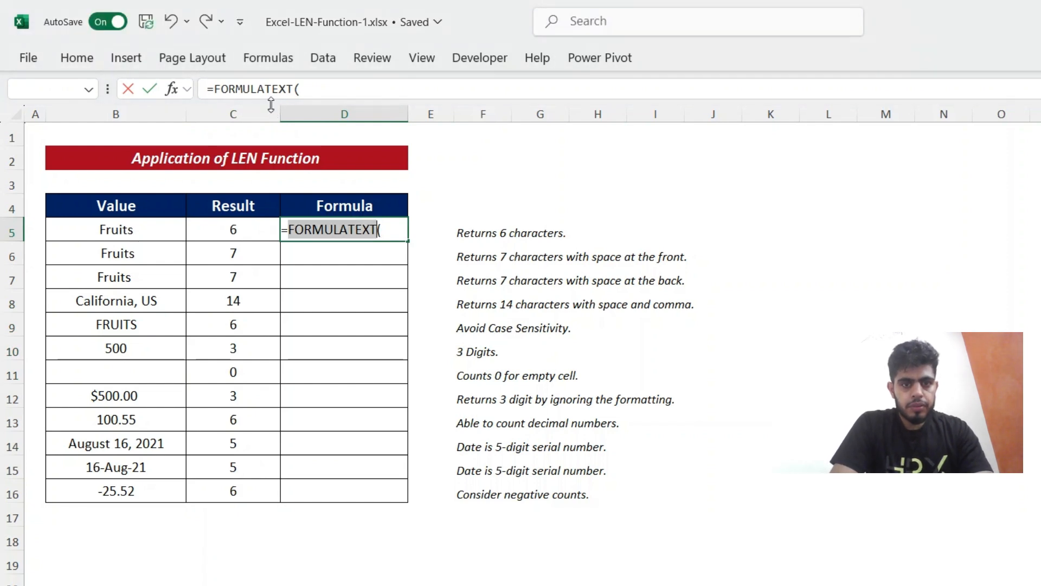
key(Left)
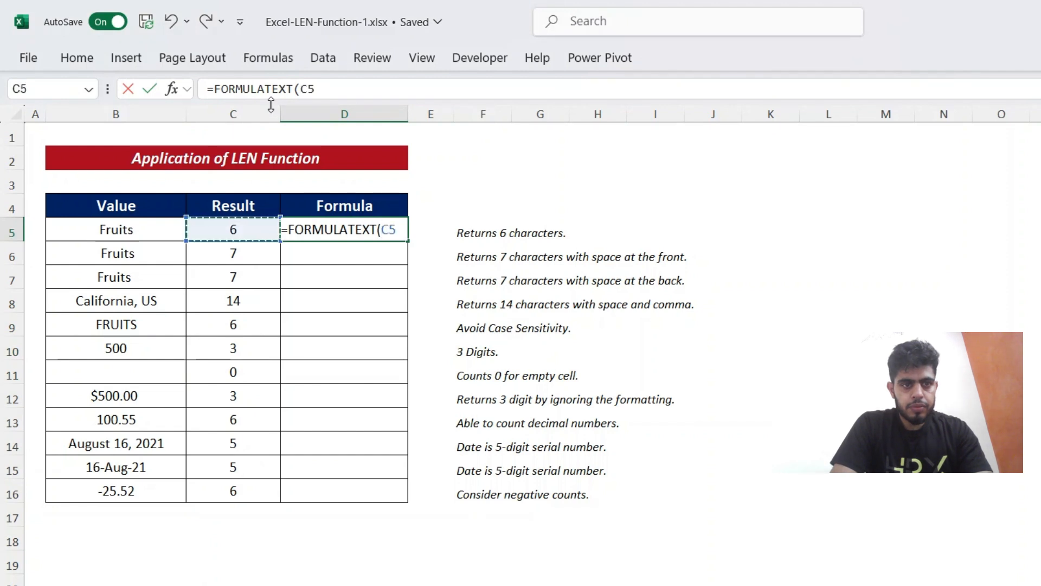
key(Return)
Step: Fill the FORMULATEXT formula from D5 down the Formula column to D16
key(Up)
key(Left)
key(ctrl+Down)
key(Right)
key(ctrl+shift+Up)
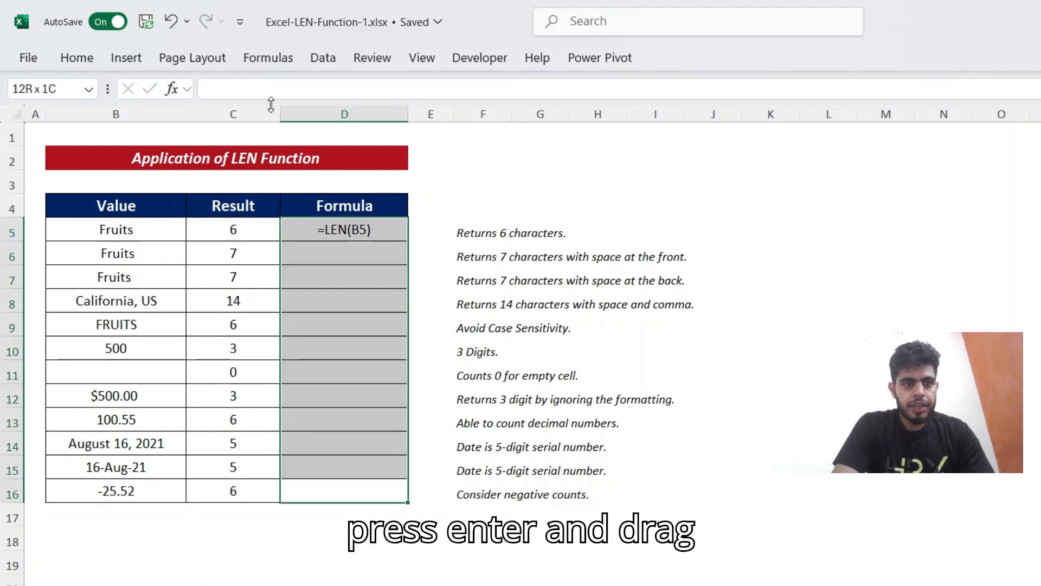
key(ctrl+d)
Step: Format the formula texts in D5:D16 as italic and bold
key(ctrl+i)
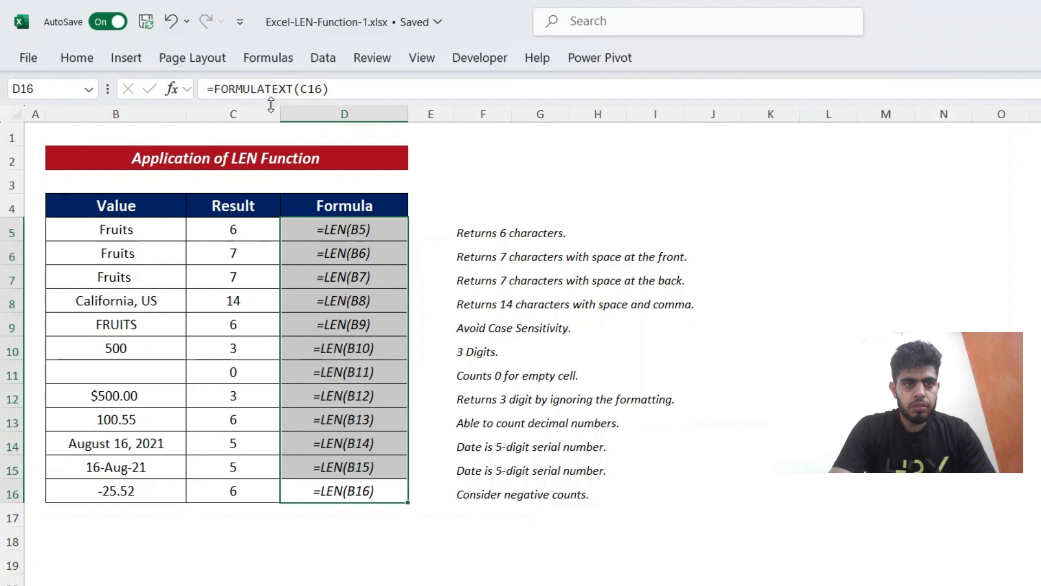
key(ctrl+b)
key(Down)
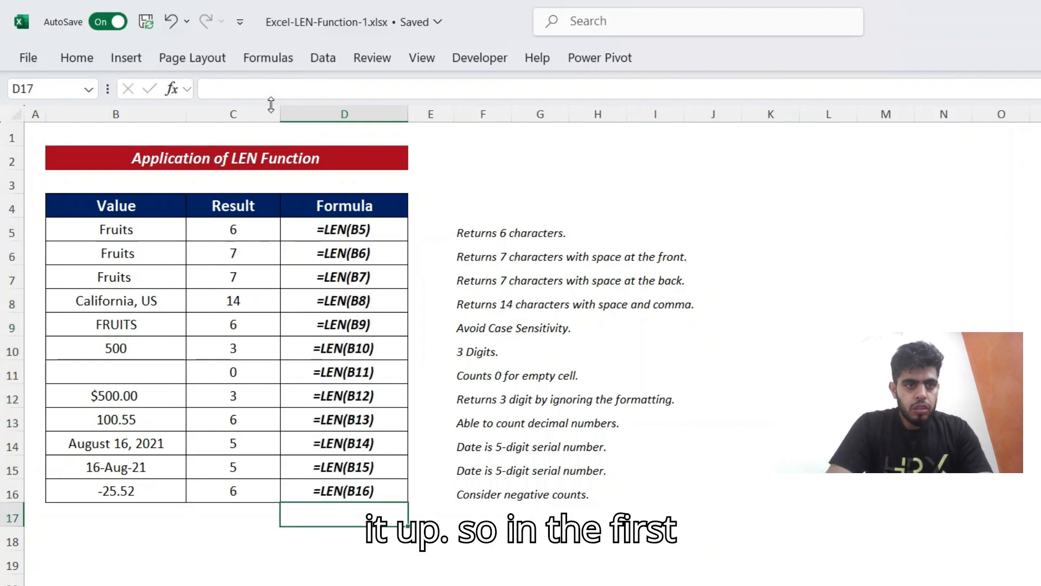
Step: Compare the text in B5 with its character count in C5
key(Up)
key(Left)
key(ctrl+Up)
key(ctrl+Up)
key(ctrl+Down)
key(Down)
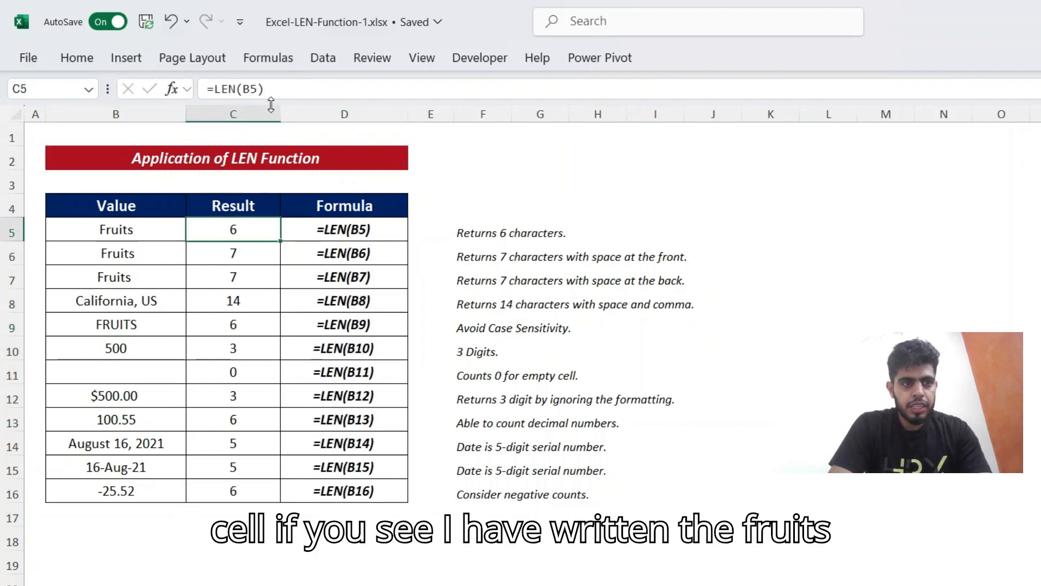
key(Left)
key(Right)
key(Left)
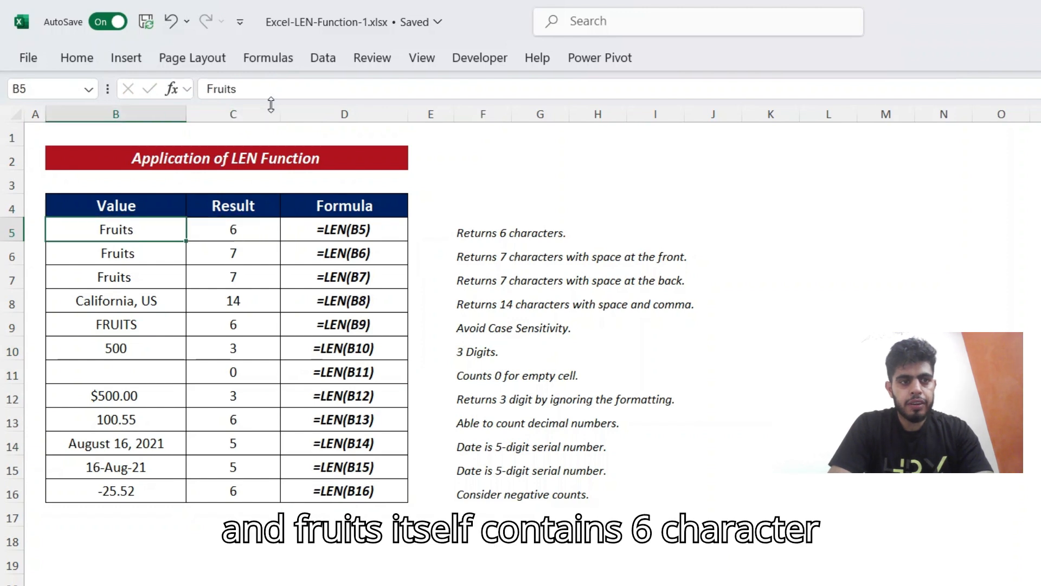
key(Right)
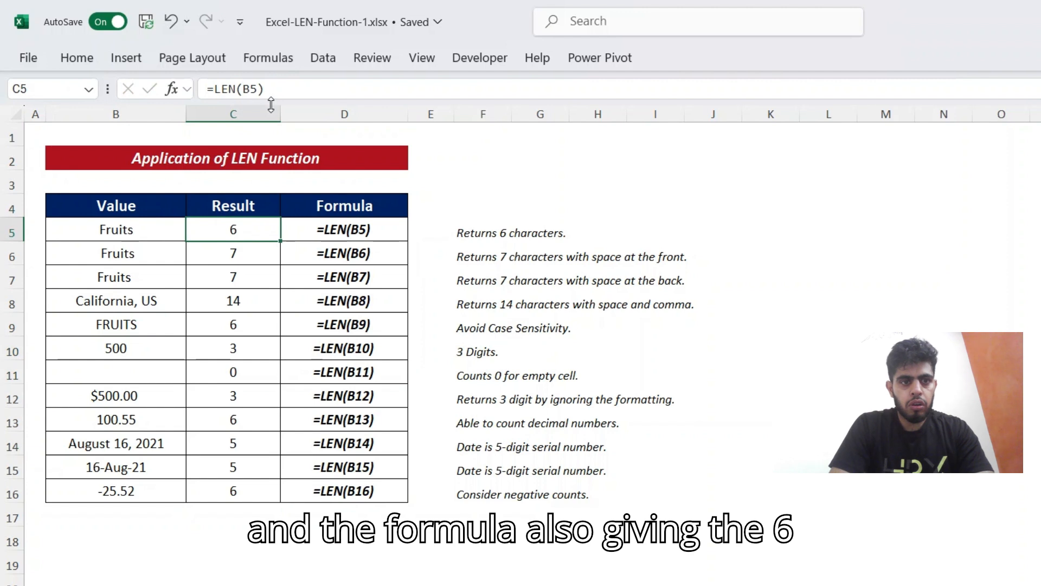
Step: Inspect the contents of B6 and B7 for leading and trailing spaces, leaving both cells unedited
key(Down)
key(Left)
key(F2)
key(Escape)
key(F2)
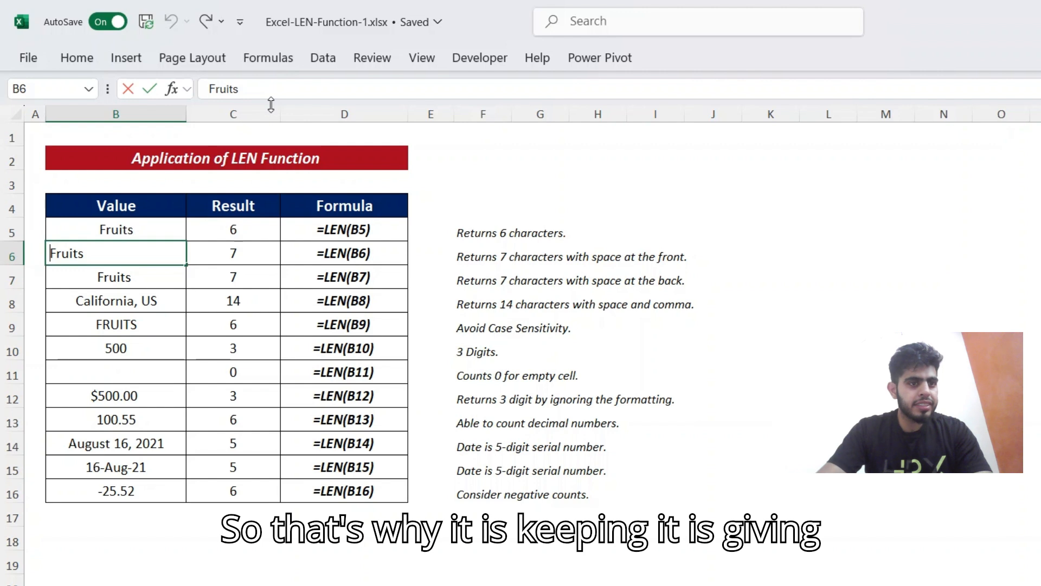
key(Escape)
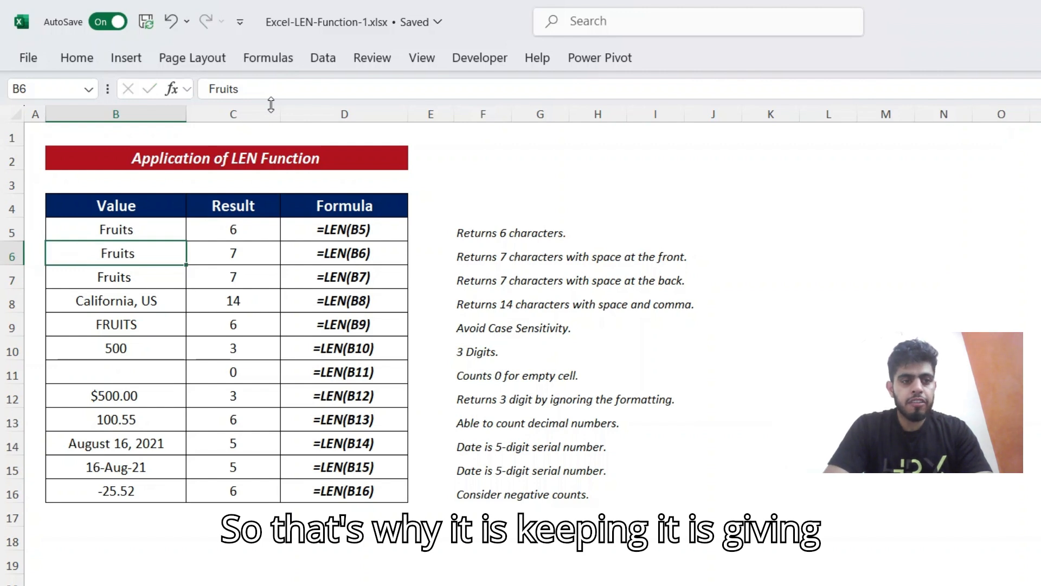
key(Right)
key(Down)
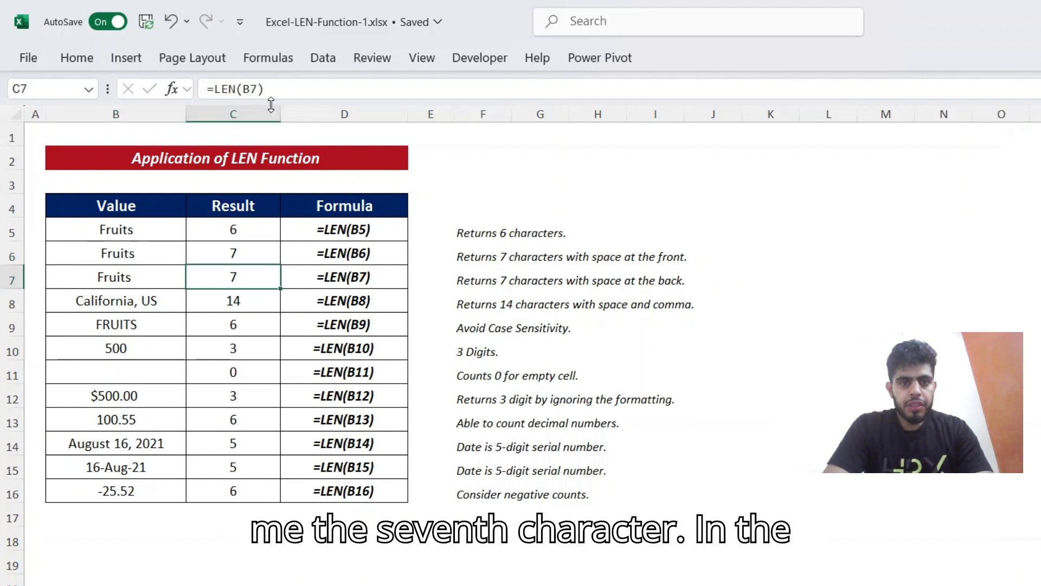
key(Down)
key(Left)
key(Up)
key(F2)
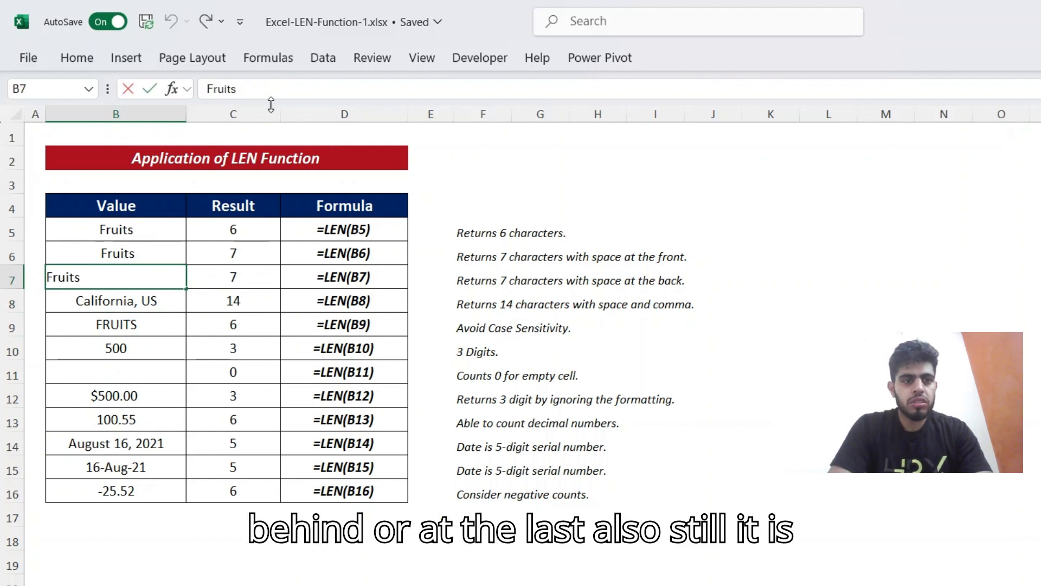
key(Escape)
Step: Review how LEN counts the comma and space in row 8 and the uppercase text in row 9
key(Right)
key(Down)
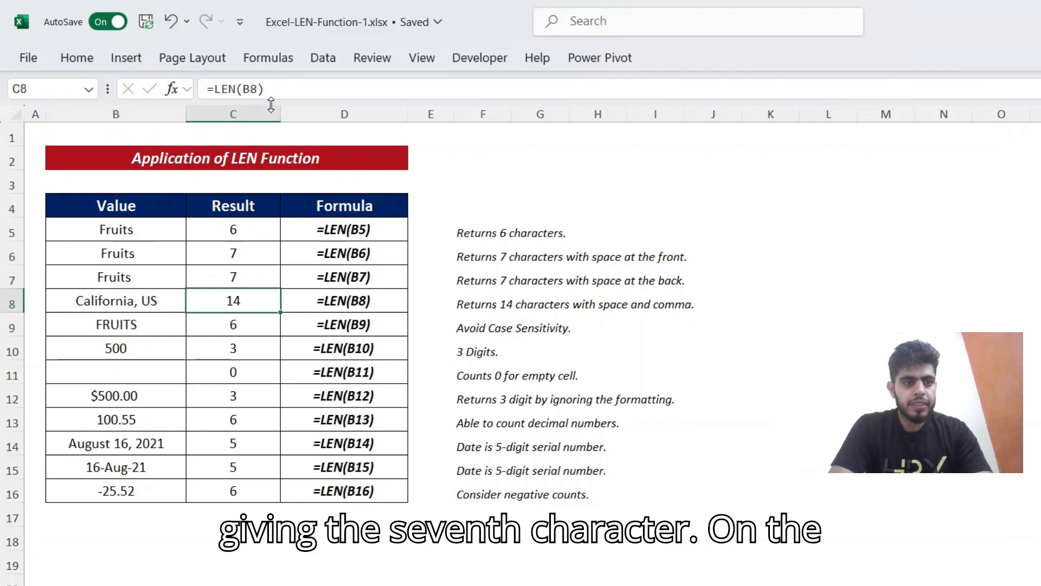
key(Left)
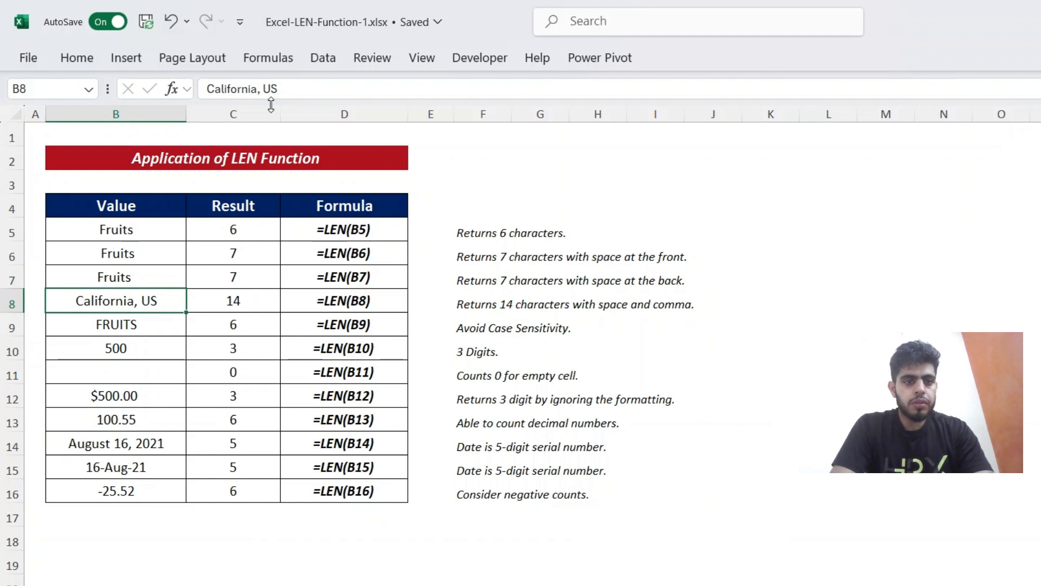
key(Down)
key(Right)
key(Left)
key(Right)
key(Left)
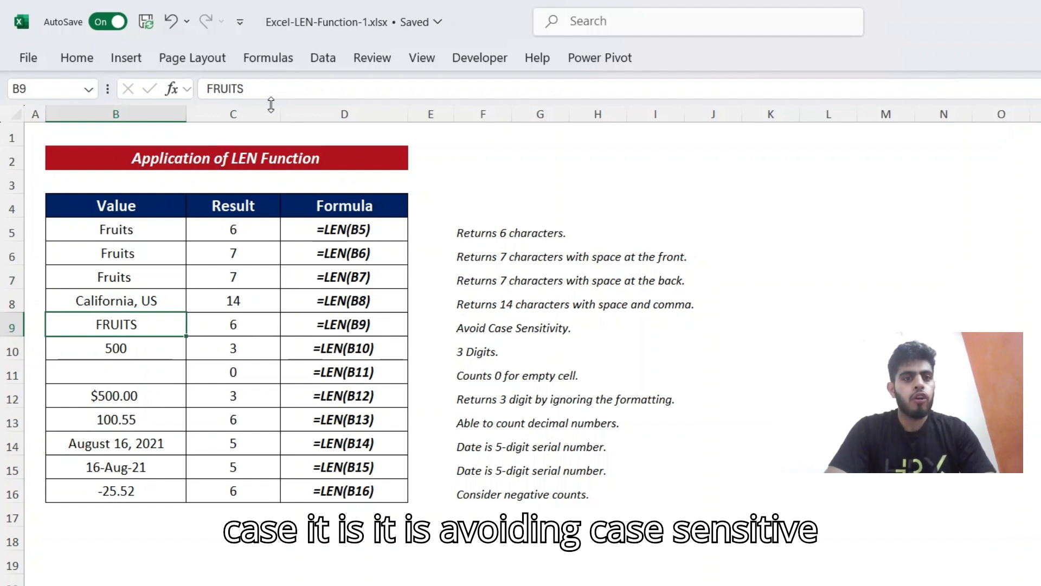
Step: Review the number, empty, currency, decimal, date and negative values in rows 10 to 16 against their LEN results
key(Down)
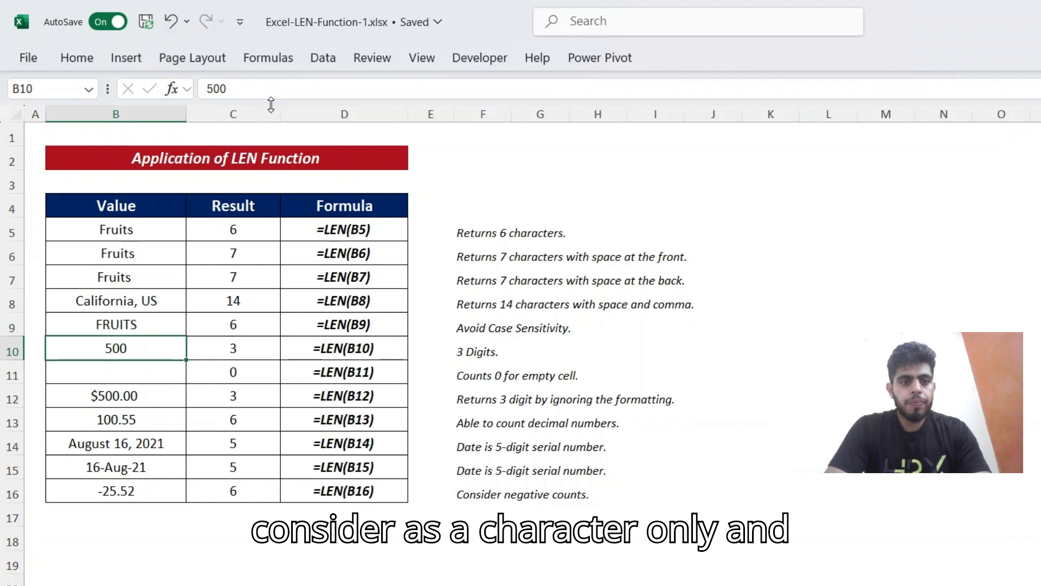
key(Down)
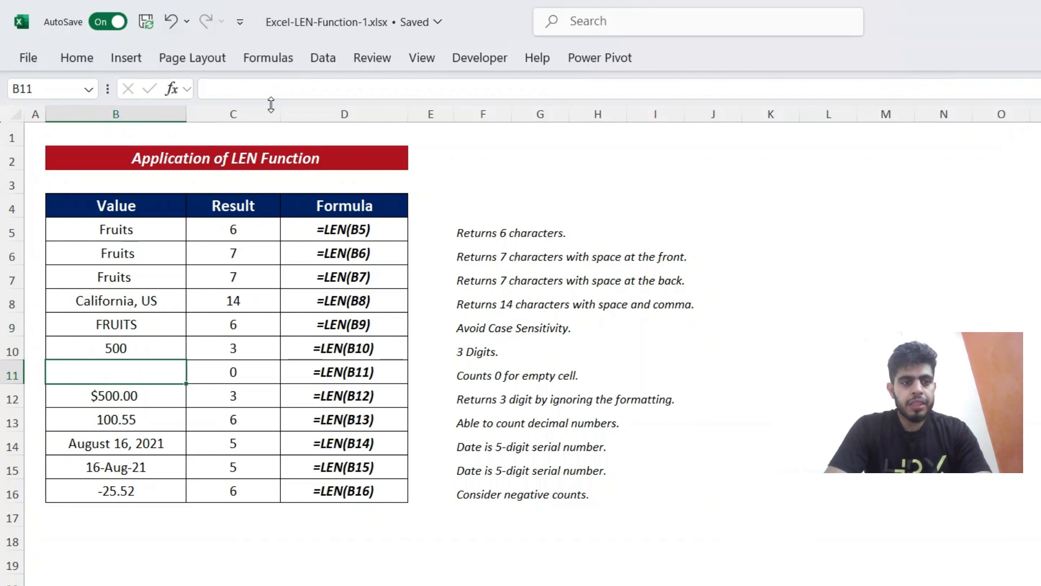
key(Right)
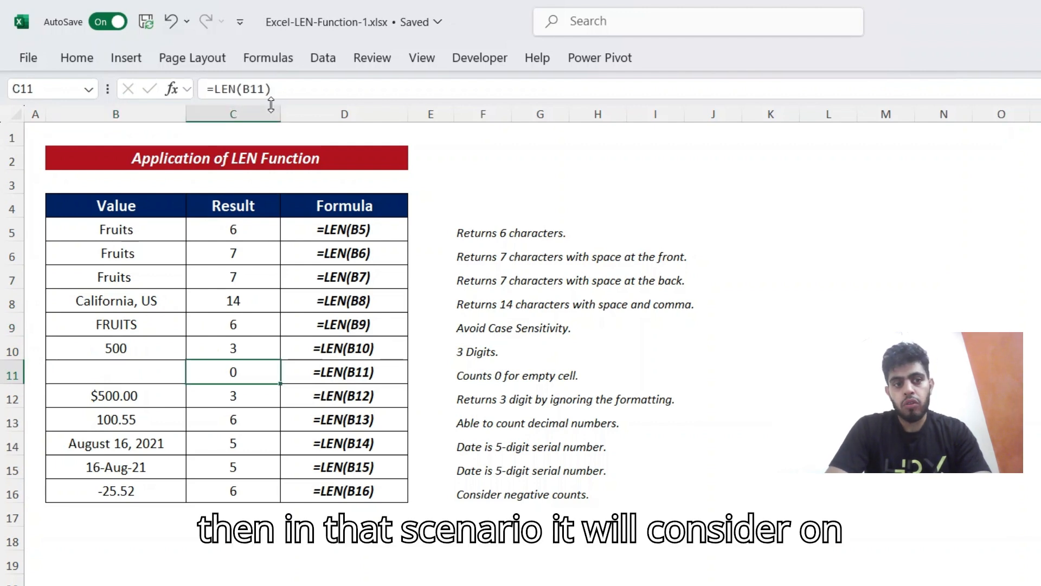
key(Down)
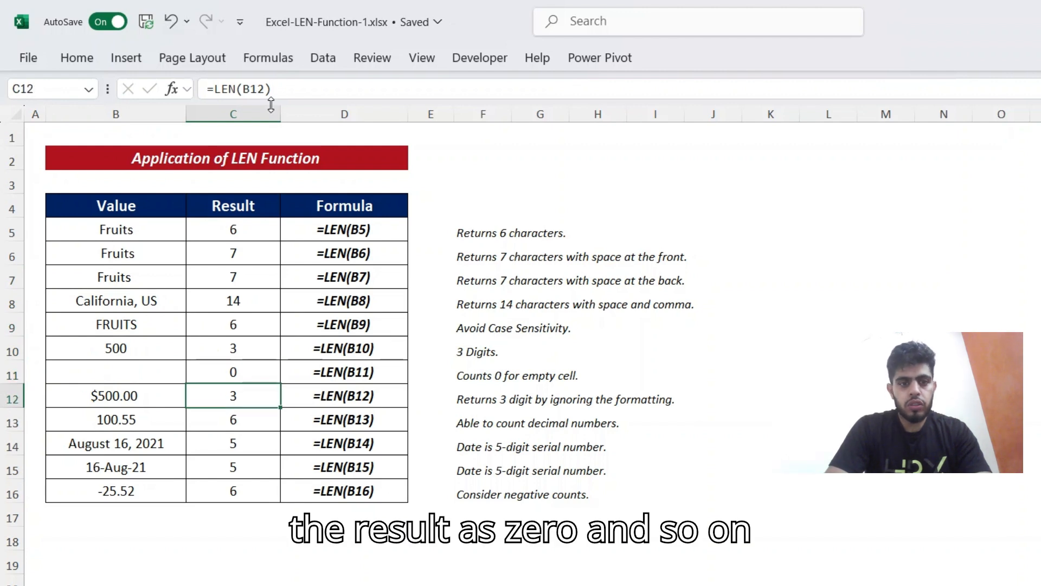
key(Left)
key(Down)
key(Down)
key(Down)
key(Down)
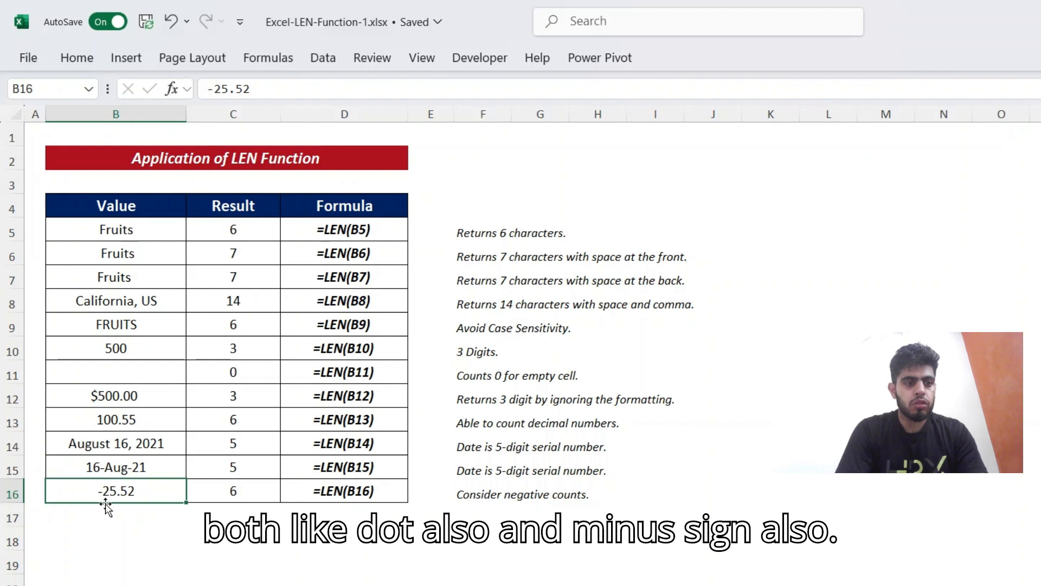
Step: Go back up the LEN results and open the Comparison of Name Length sheet
key(Right)
key(Up)
key(Up)
key(Up)
key(Up)
key(Up)
key(Up)
key(Up)
key(Up)
key(Up)
key(Up)
key(ctrl+Page_Down)
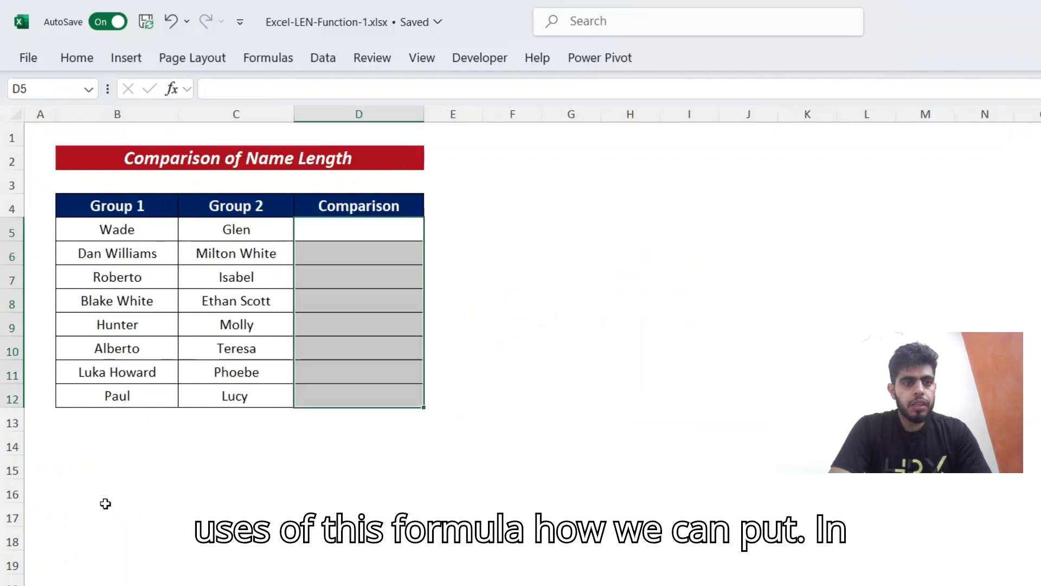
Step: Examine the Group 1 and Group 2 names whose lengths the Comparison column should compare
key(Left)
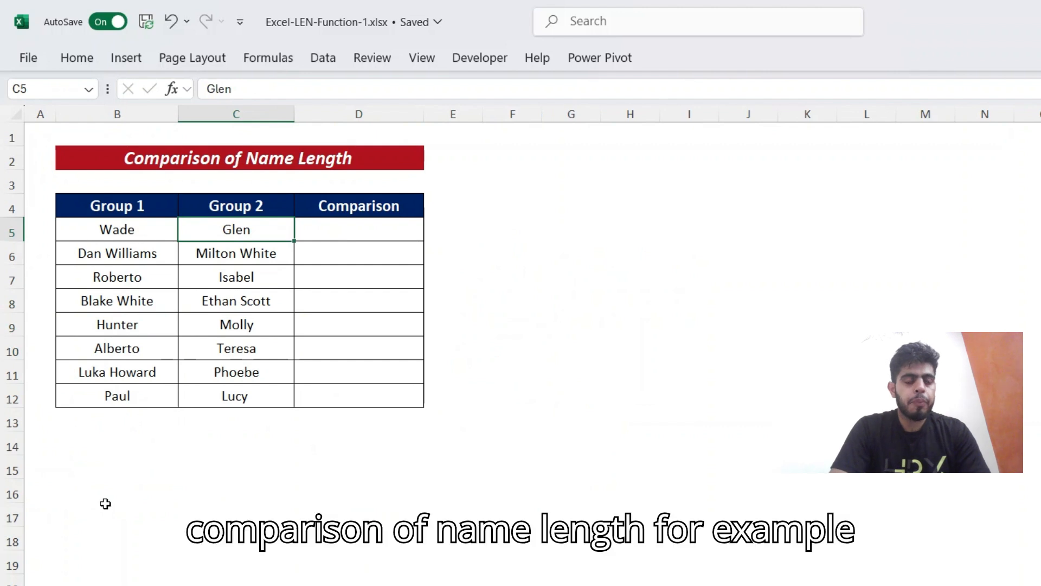
key(Down)
key(Up)
key(Left)
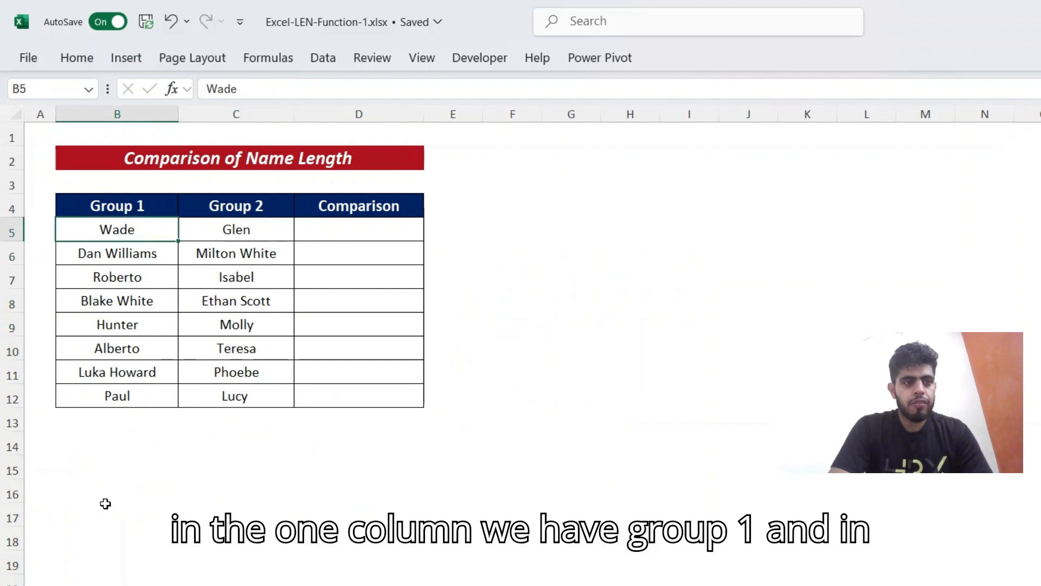
key(Right)
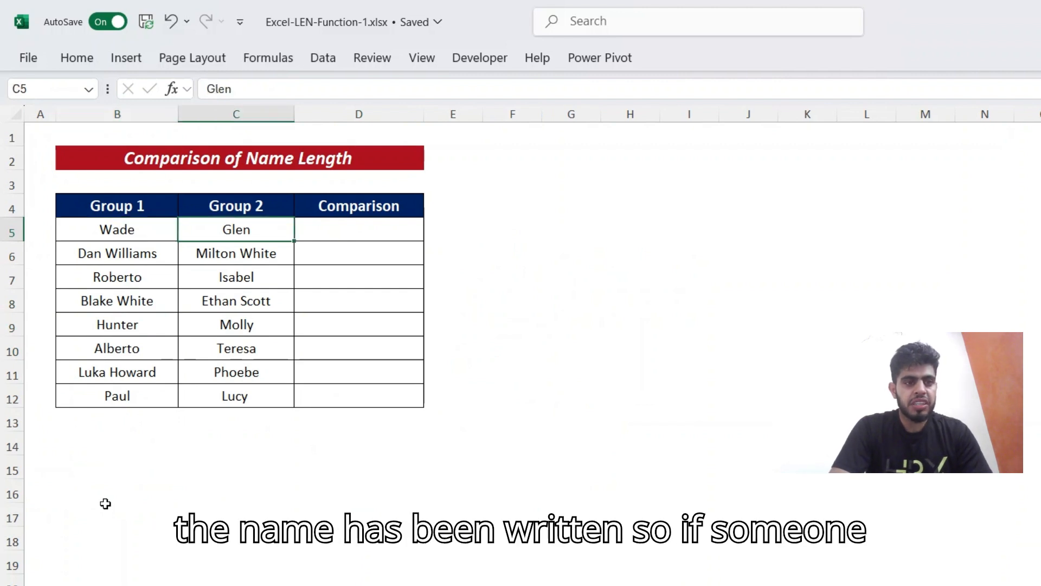
key(Down)
key(Down)
key(Up)
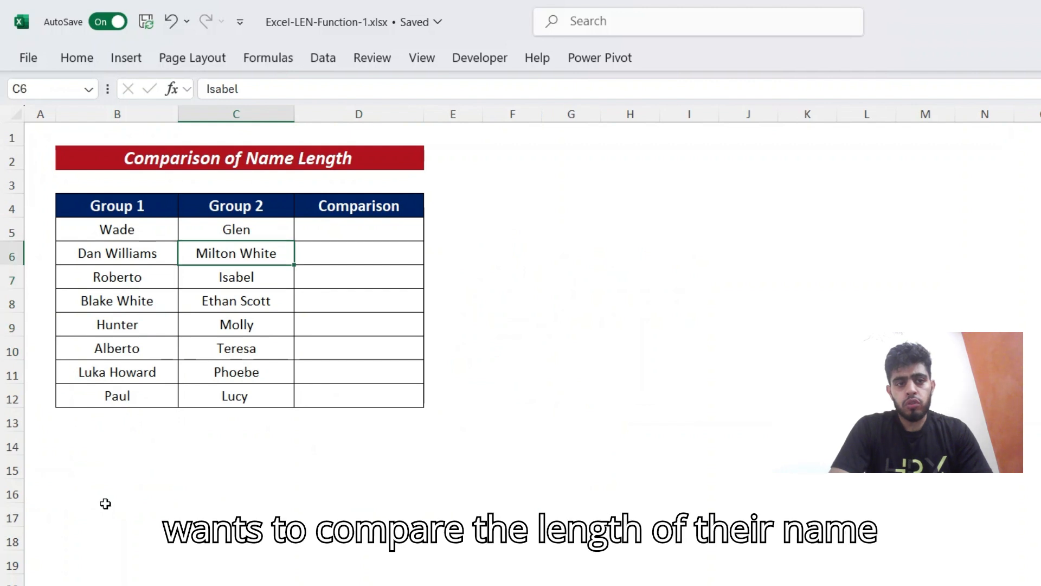
key(Up)
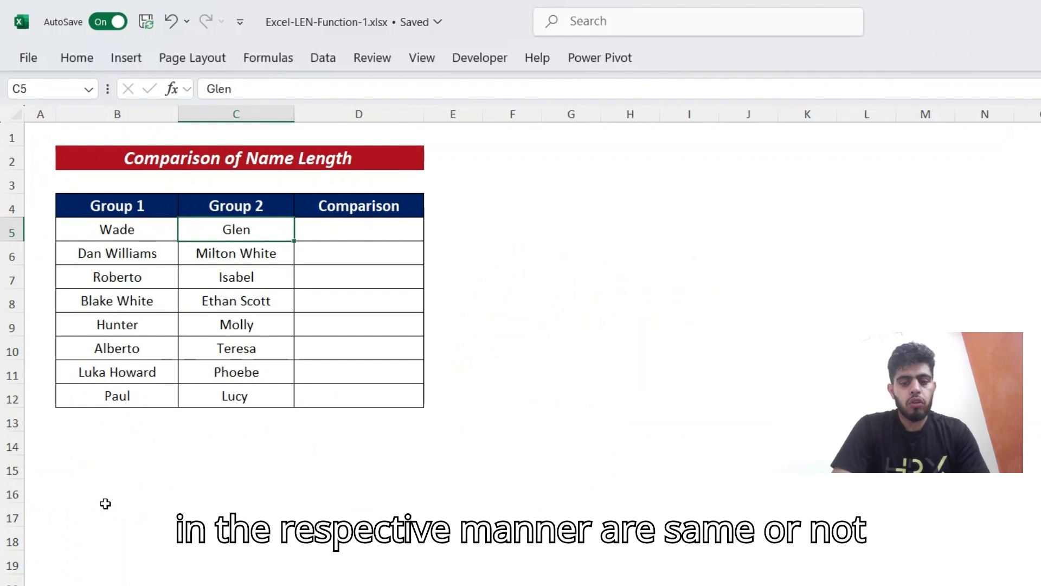
Step: Enter the formula =LEN(B5)=LEN(C5) in D5 to compare the lengths of the first pair of names
key(Right)
text(=len()
key(Left)
key(Left)
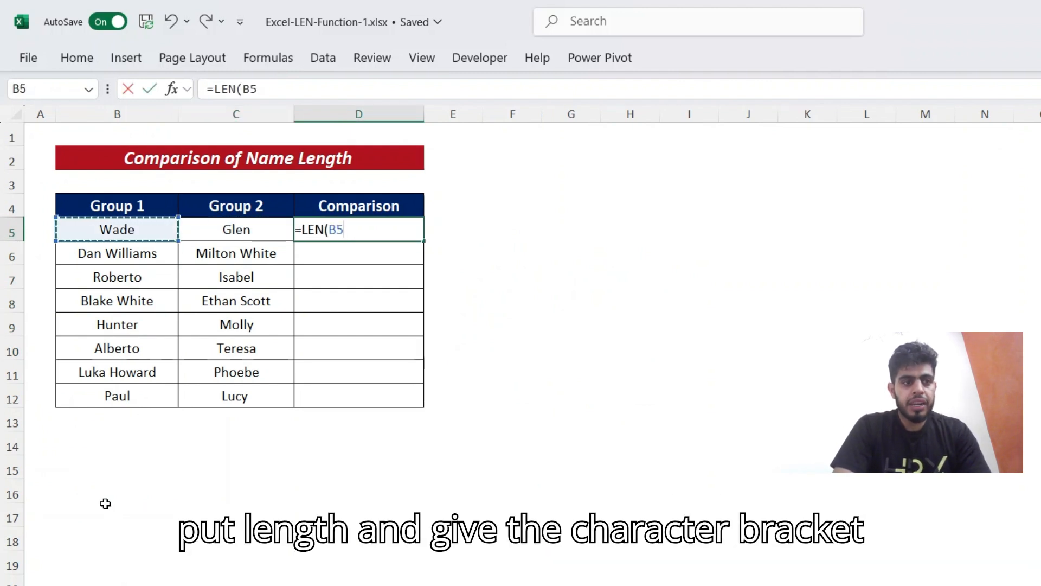
text())
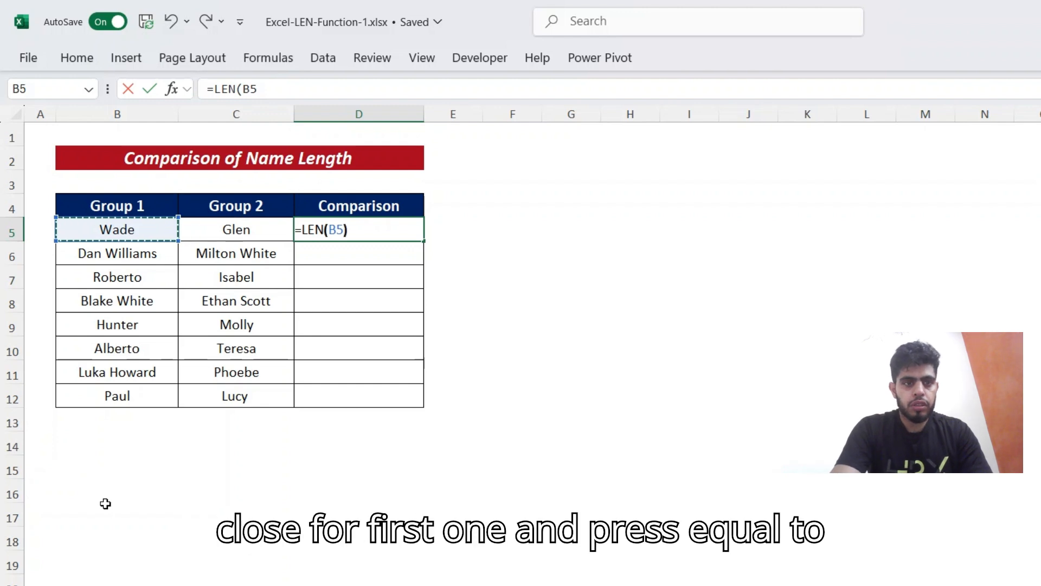
text(=le)
key(Tab)
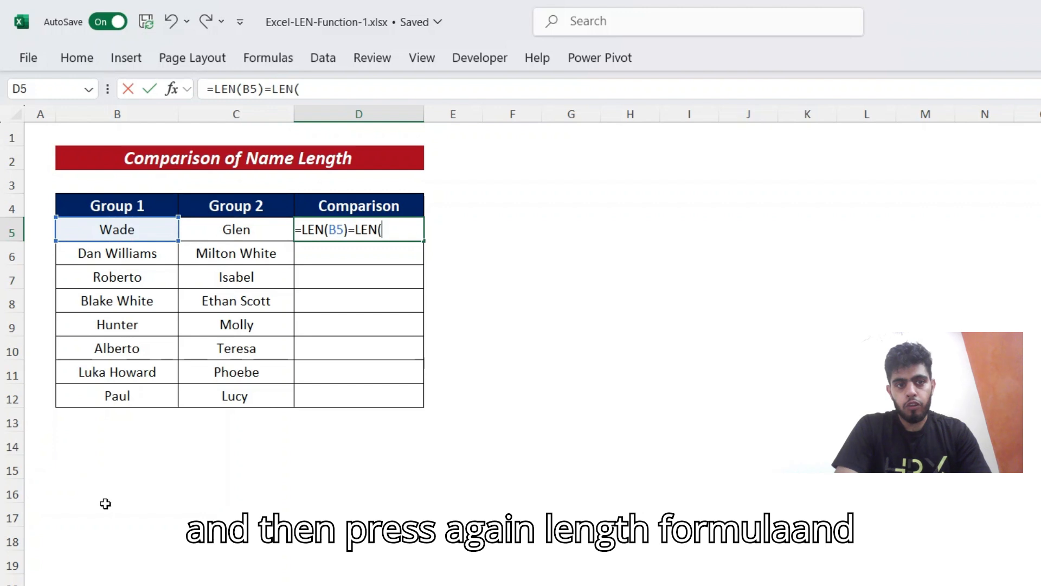
key(Left)
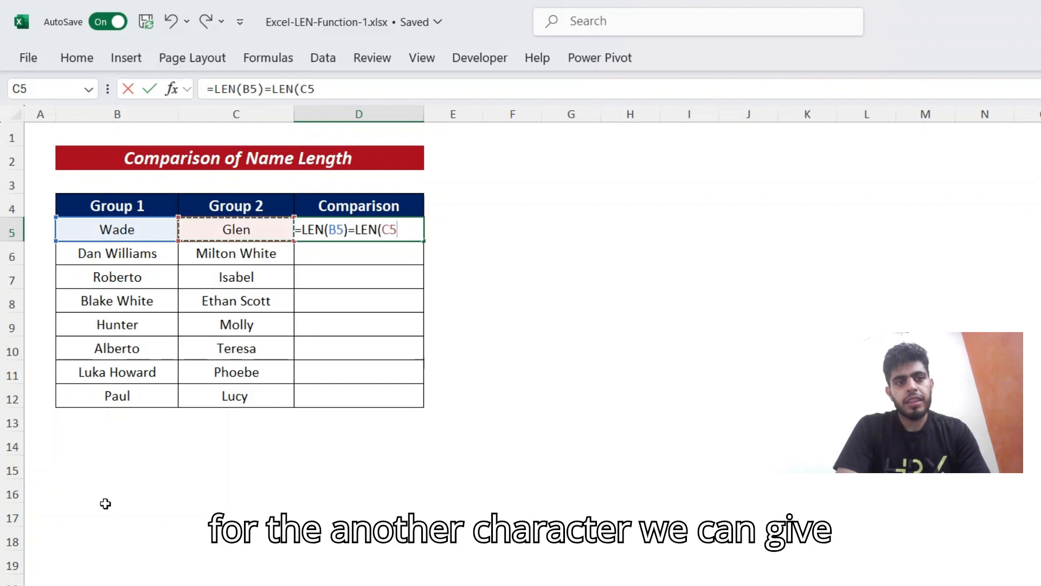
key(Return)
Step: Fill the D5 comparison formula down through D12
key(Up)
key(Left)
key(ctrl+Down)
key(Right)
key(ctrl+shift+Up)
key(ctrl+d)
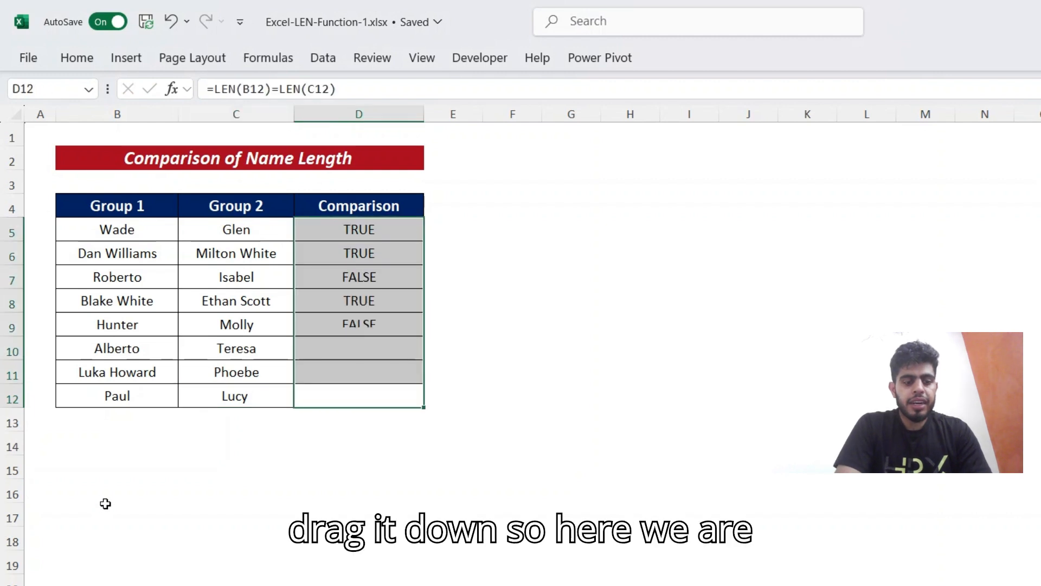
Step: Review the comparison results in column D row by row against the paired names in both groups
key(Down)
key(Up)
key(Up)
key(Up)
key(Up)
key(Up)
key(Up)
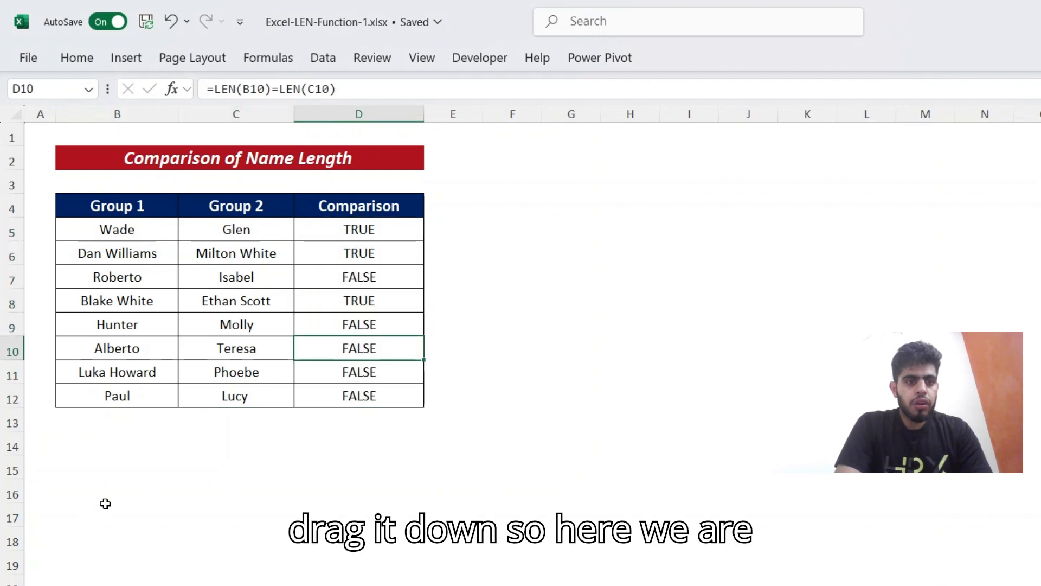
key(shift+space)
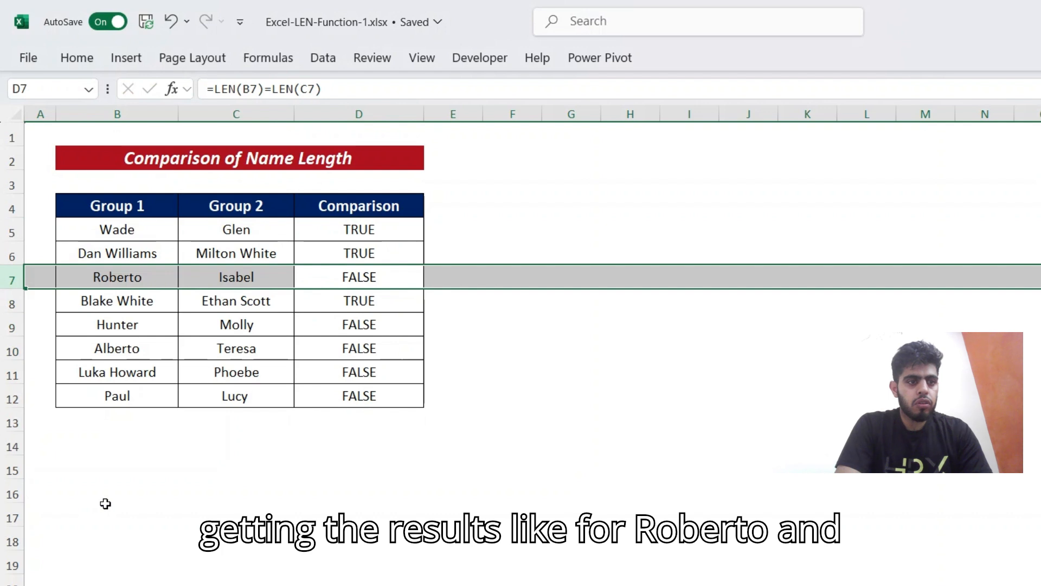
key(Down)
key(Down)
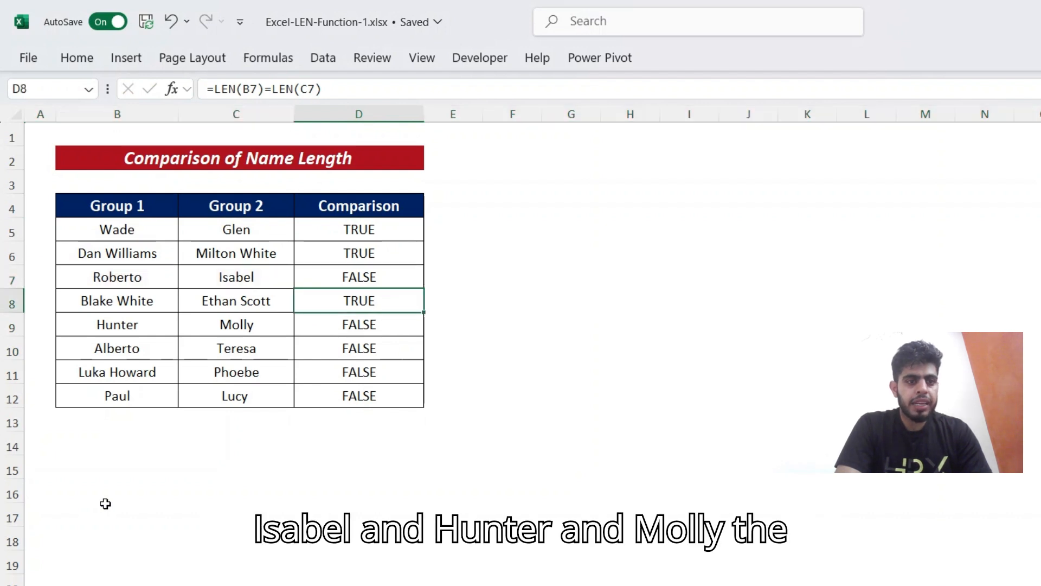
key(shift+space)
key(Down)
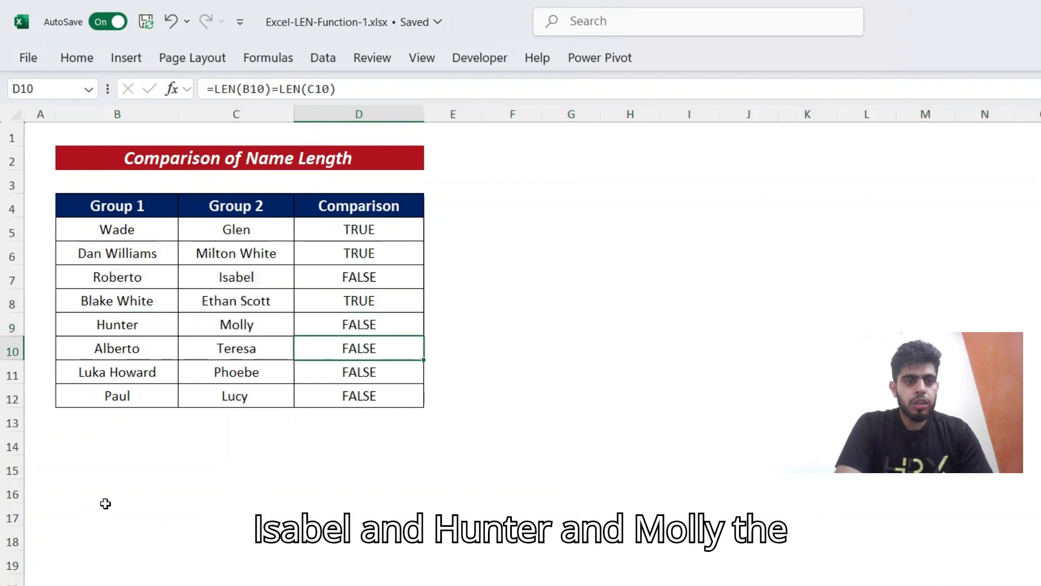
key(Up)
key(Up)
key(Up)
key(Up)
key(Up)
key(Down)
key(Up)
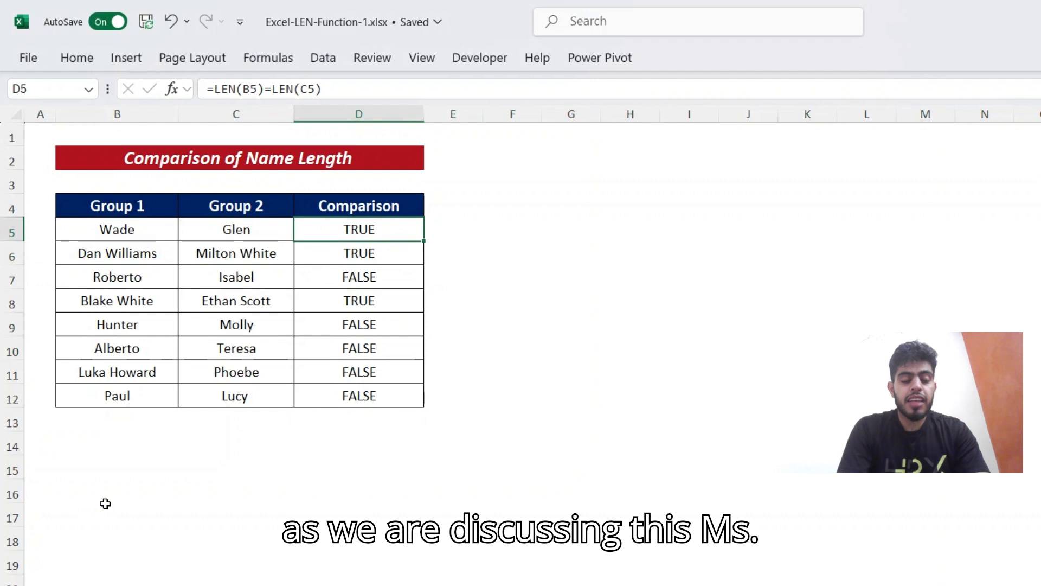
Step: Replace the formula in D5 with the range version =LEN(B5:B12)=LEN(C5:C12)
text(=len)
key(Tab)
key(Left)
key(Left)
key(ctrl+shift+Down)
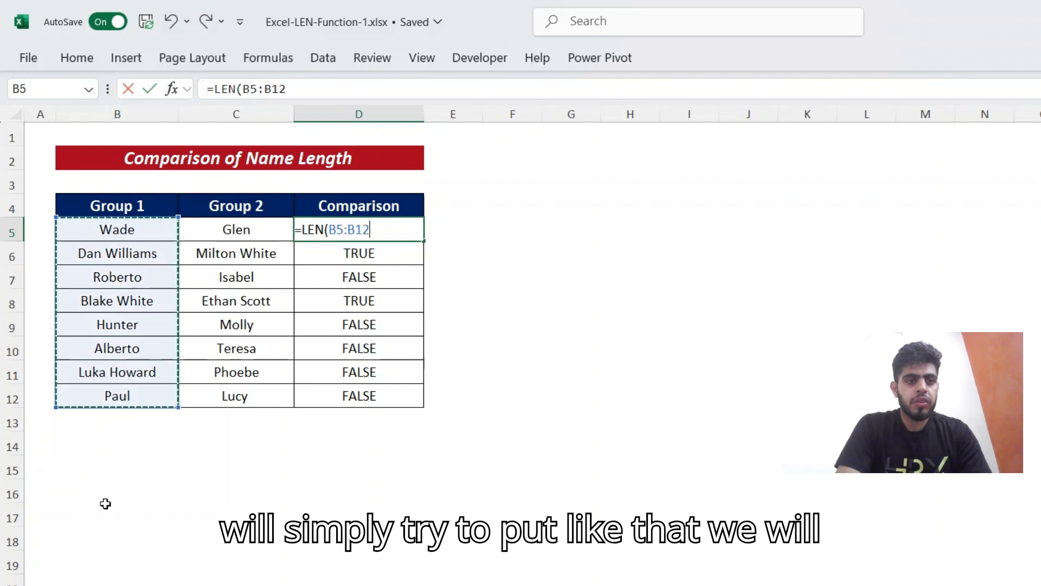
text())
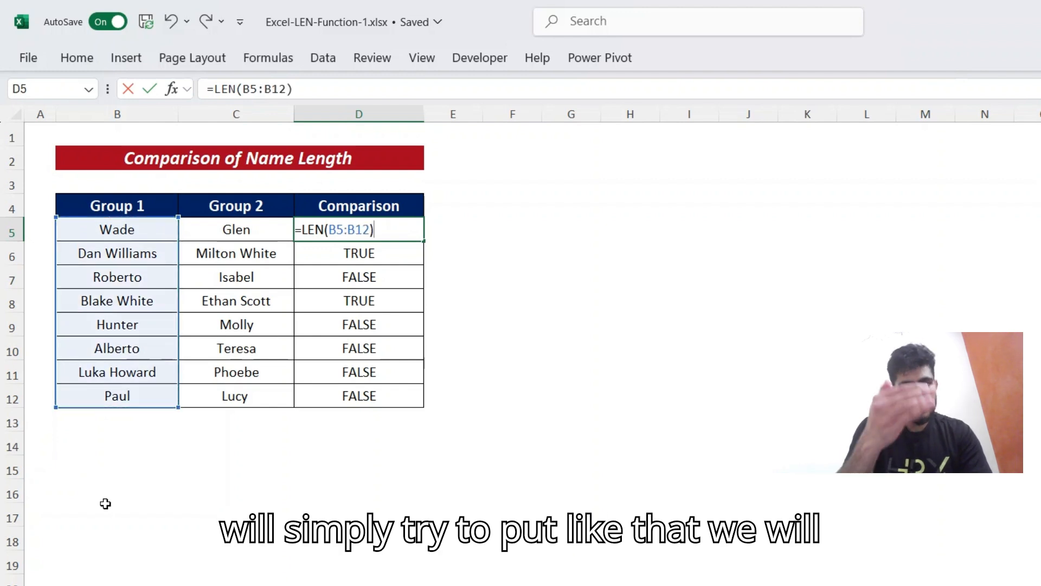
text(=le)
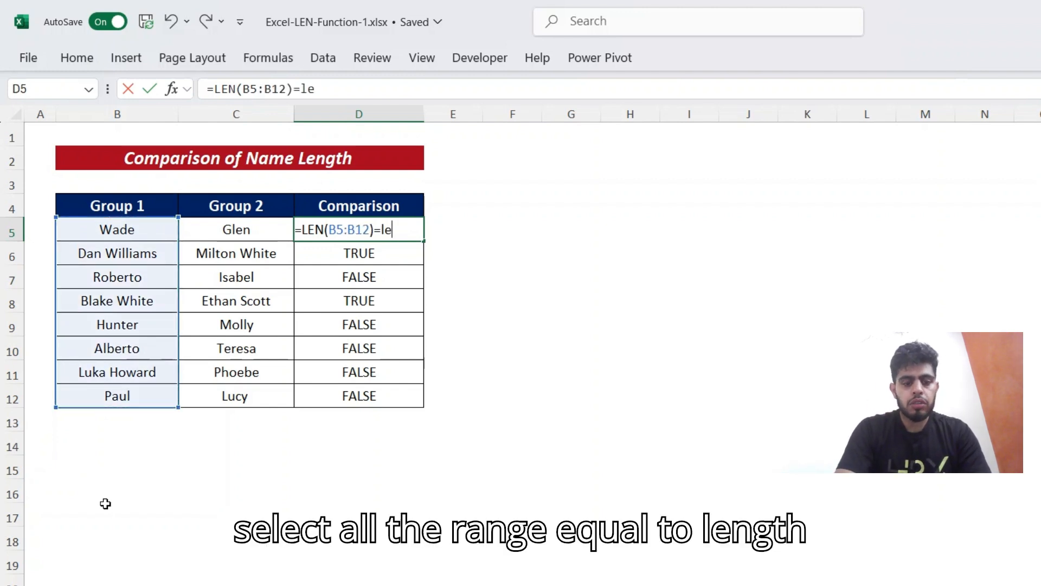
key(Tab)
key(Left)
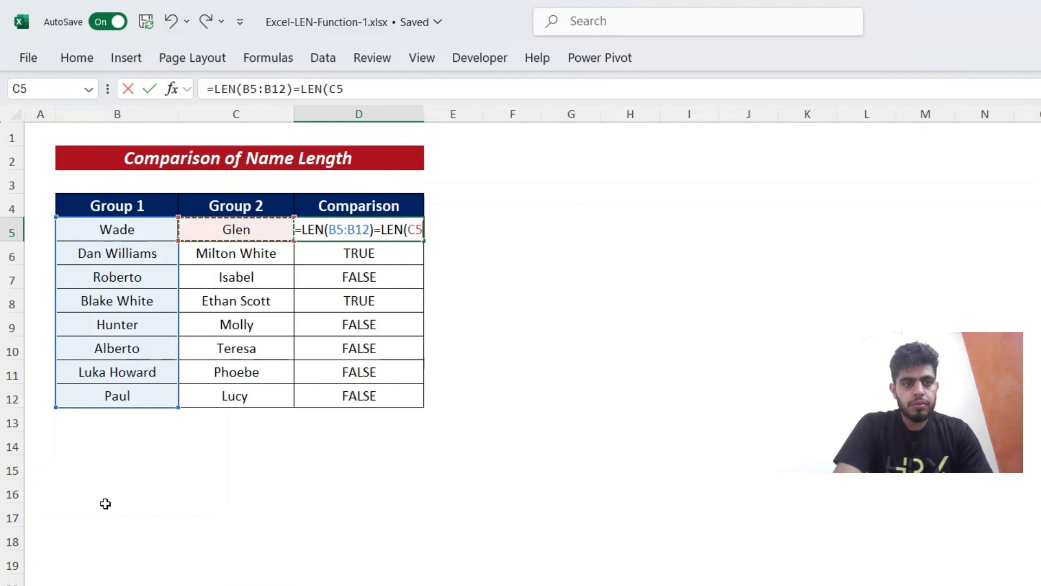
key(ctrl+shift+Down)
key(Return)
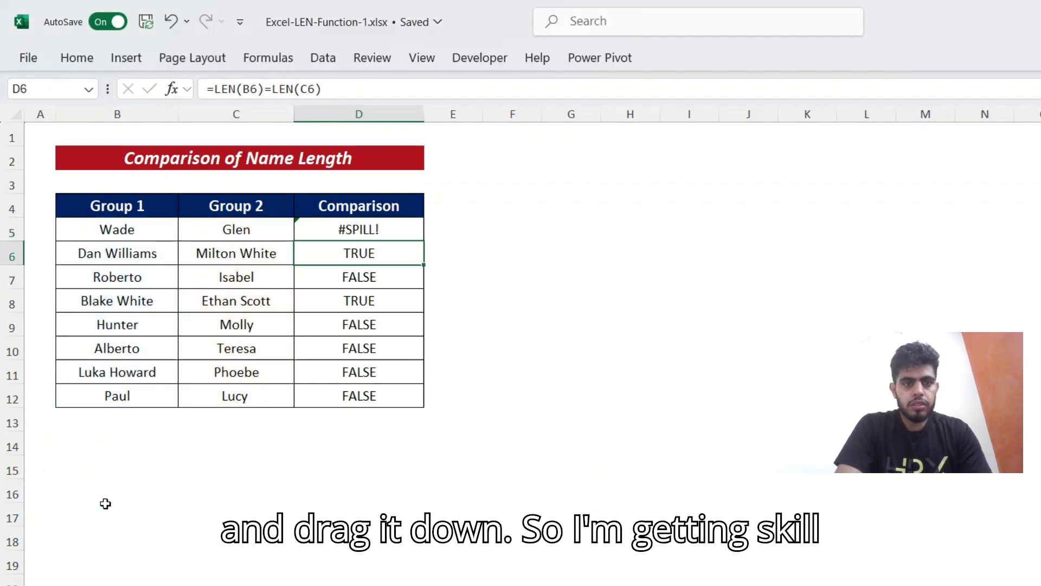
Step: Clear the individual formulas in D6:D12 to make room for the D5 array, and recheck the D5 formula
key(ctrl+shift+Down)
key(Delete)
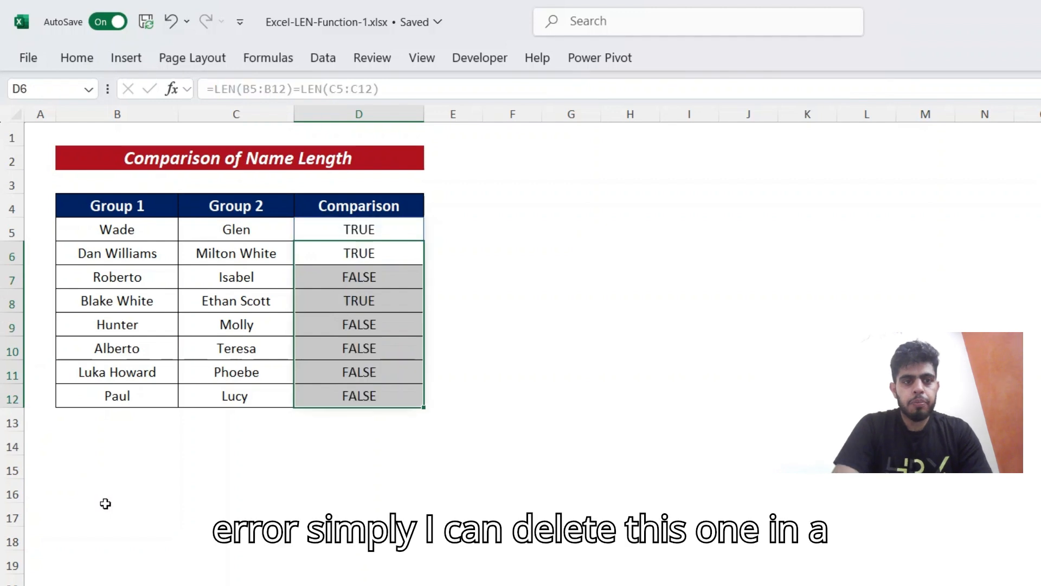
key(Up)
key(Down)
key(Up)
key(F2)
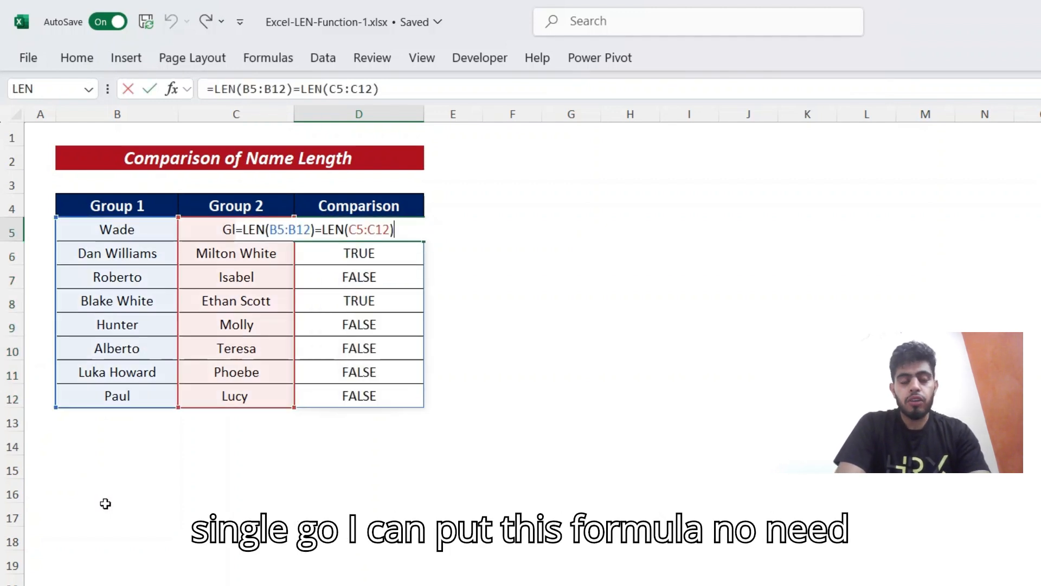
key(Return)
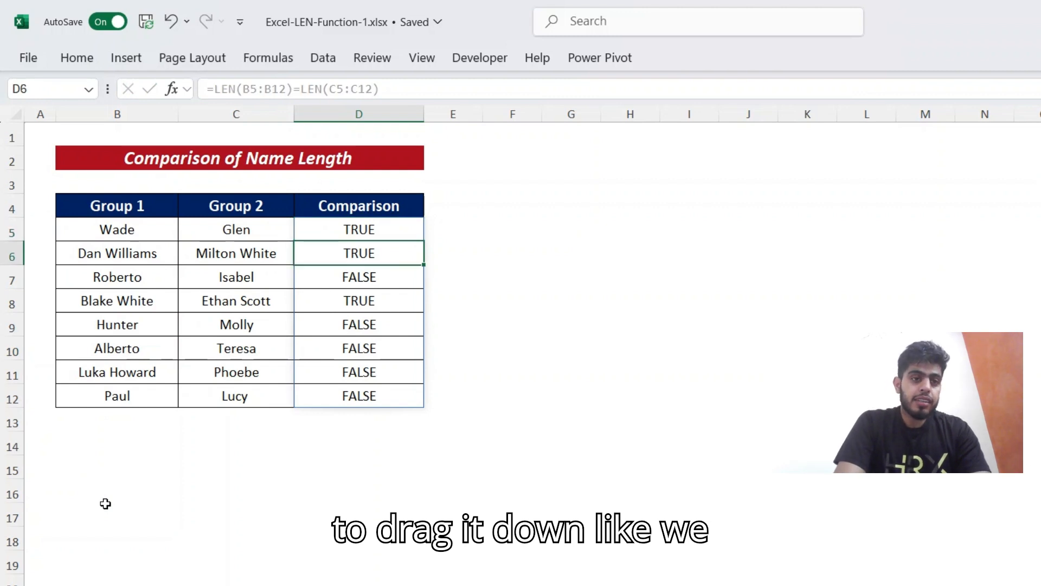
Step: Replace the Group 1 name in B8 with 1 to test the dynamic comparison, and undo the change
key(Down)
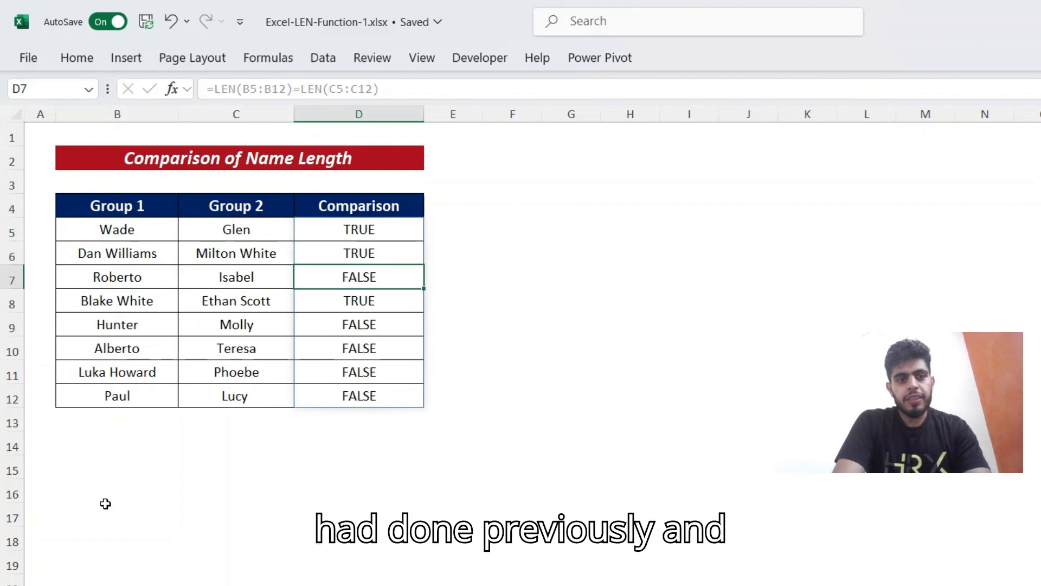
key(Down)
key(Left)
key(Left)
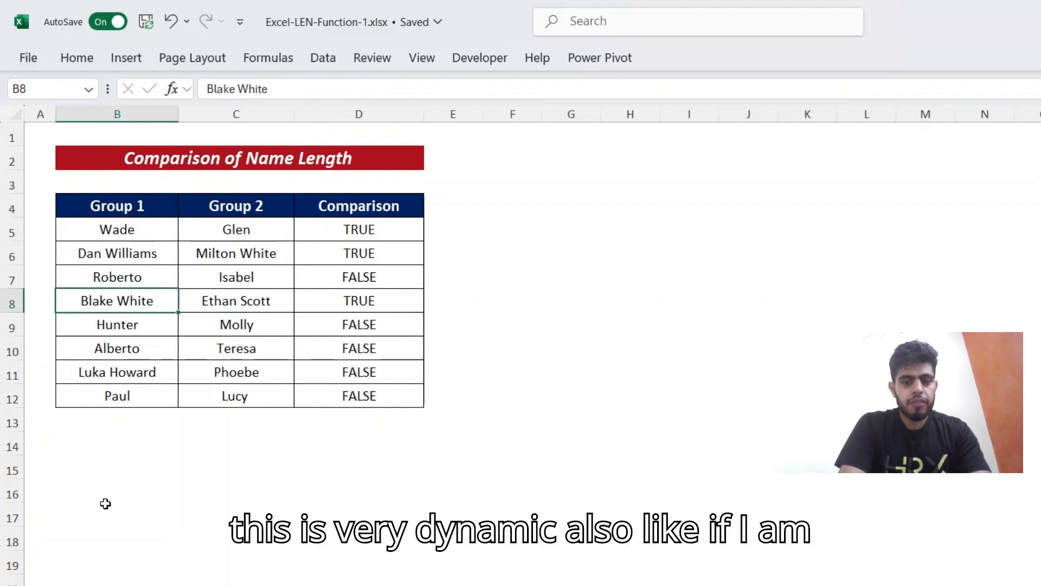
text(1)
key(Return)
key(Up)
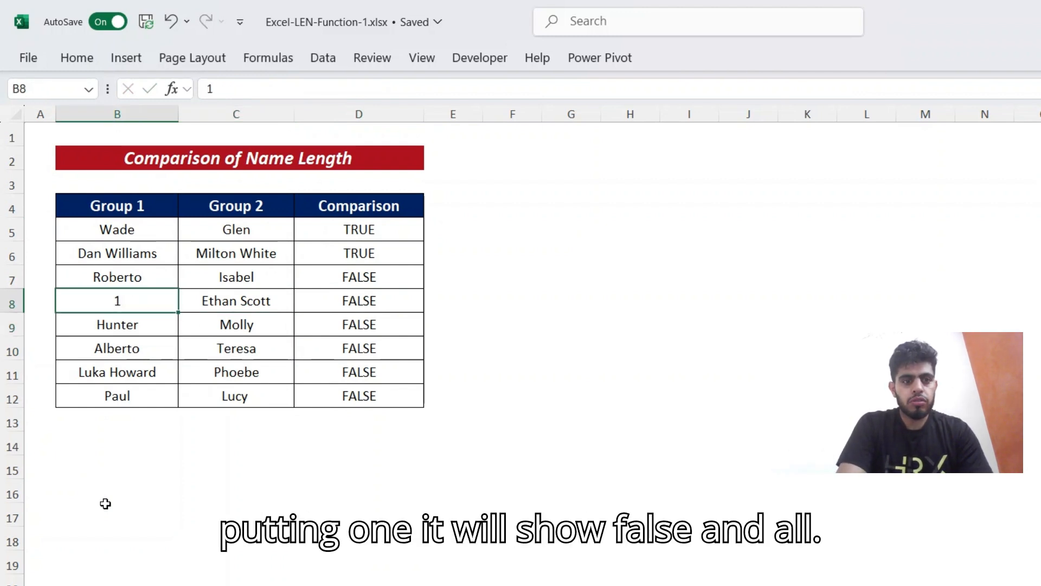
key(ctrl+z)
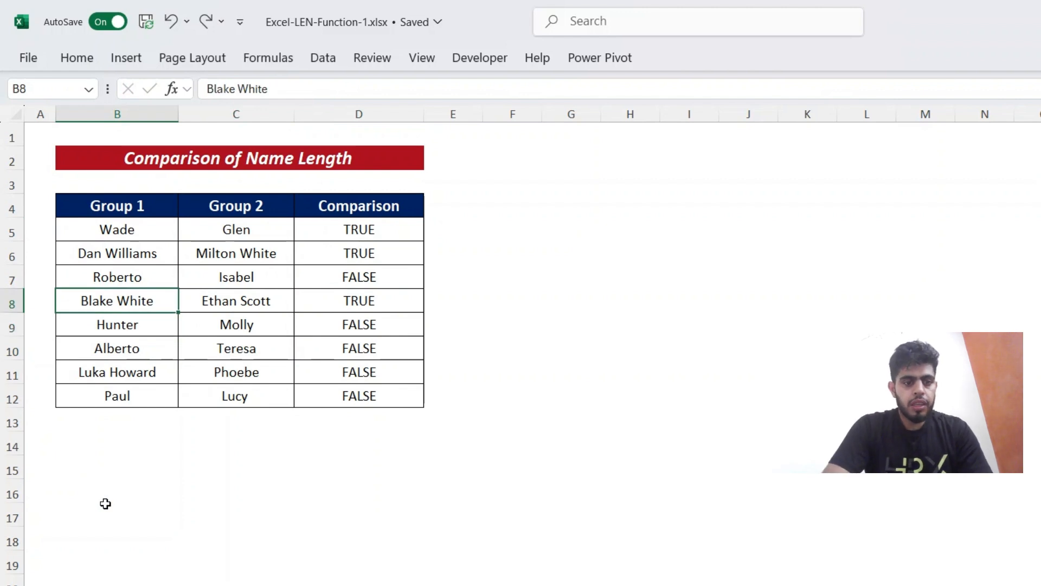
Step: Open the sheet on counting characters including leading and trailing spaces and inspect the LEN formulas in C5:C8, leaving them unedited
key(ctrl+Page_Down)
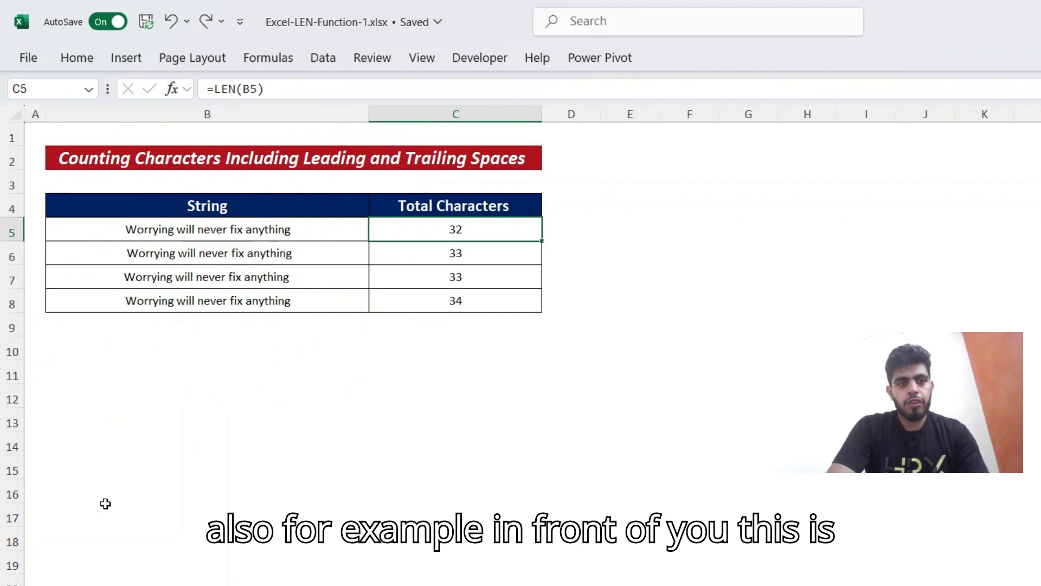
key(Left)
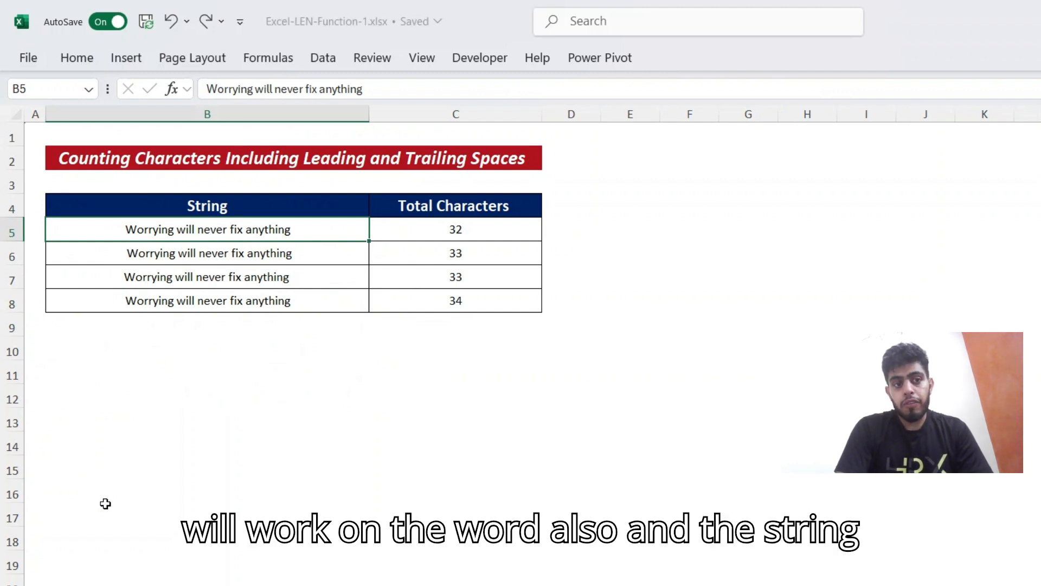
key(Right)
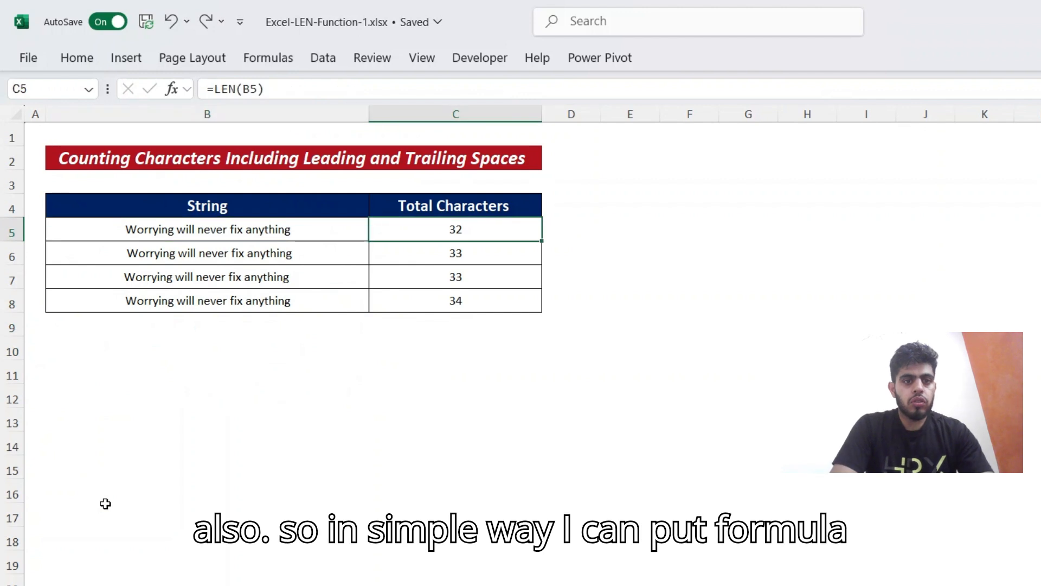
key(F2)
key(Return)
key(F2)
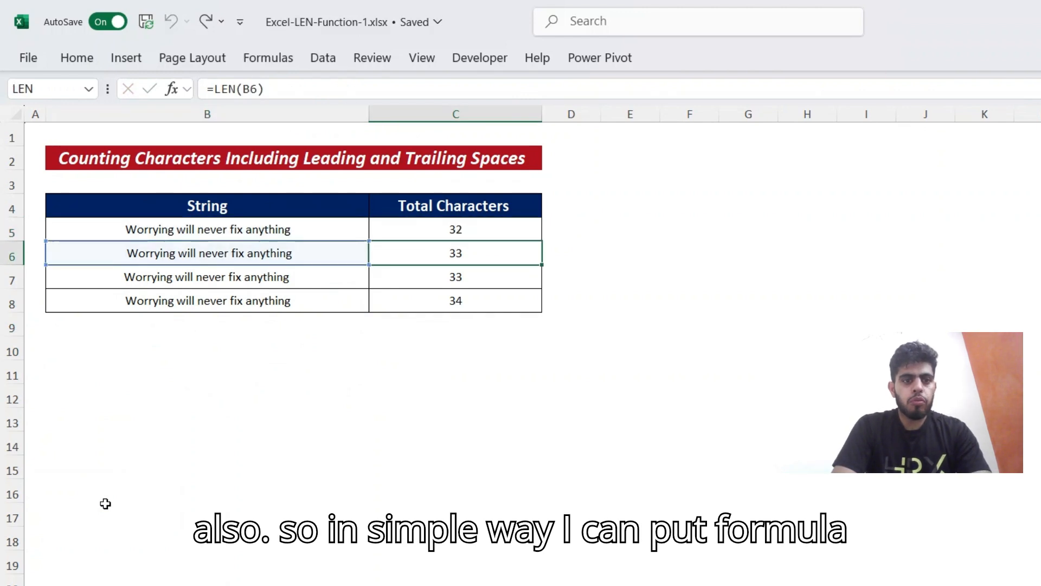
key(Return)
key(F2)
key(Return)
key(F2)
key(Escape)
key(Up)
key(Up)
key(Up)
key(Up)
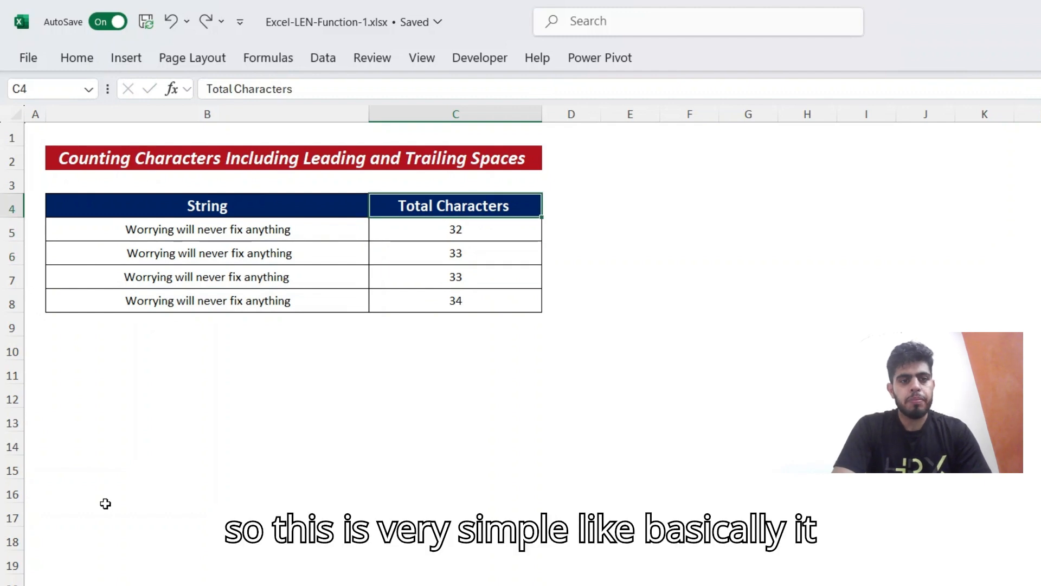
key(Down)
Step: Clear the Total Characters formulas in C5:C8 on the sheet for counting characters excluding leading and trailing spaces
key(ctrl+Page_Down)
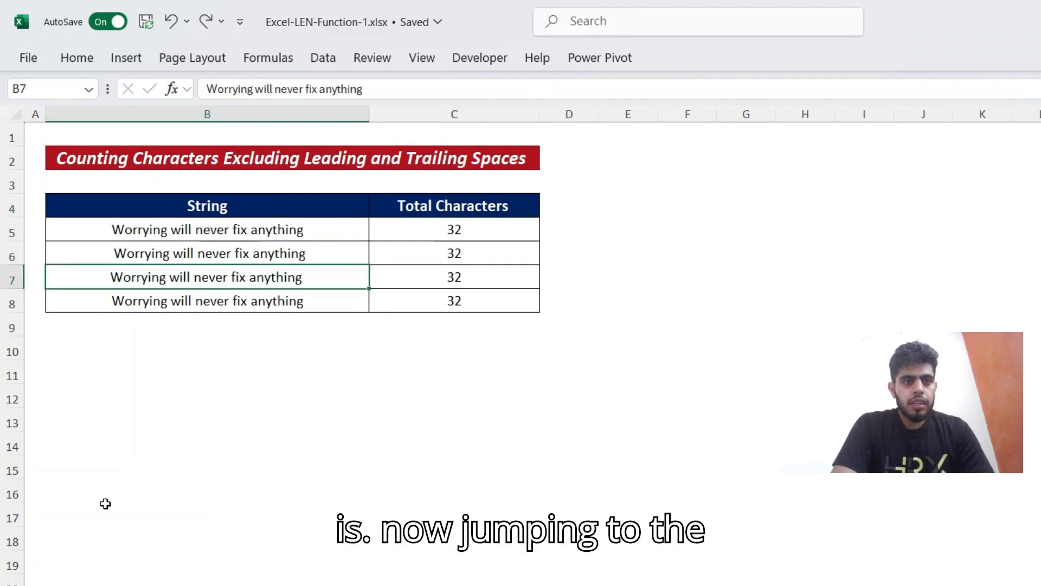
key(Right)
key(ctrl+shift+Up)
key(Down)
key(Up)
key(ctrl+Up)
key(Down)
key(ctrl+shift+Down)
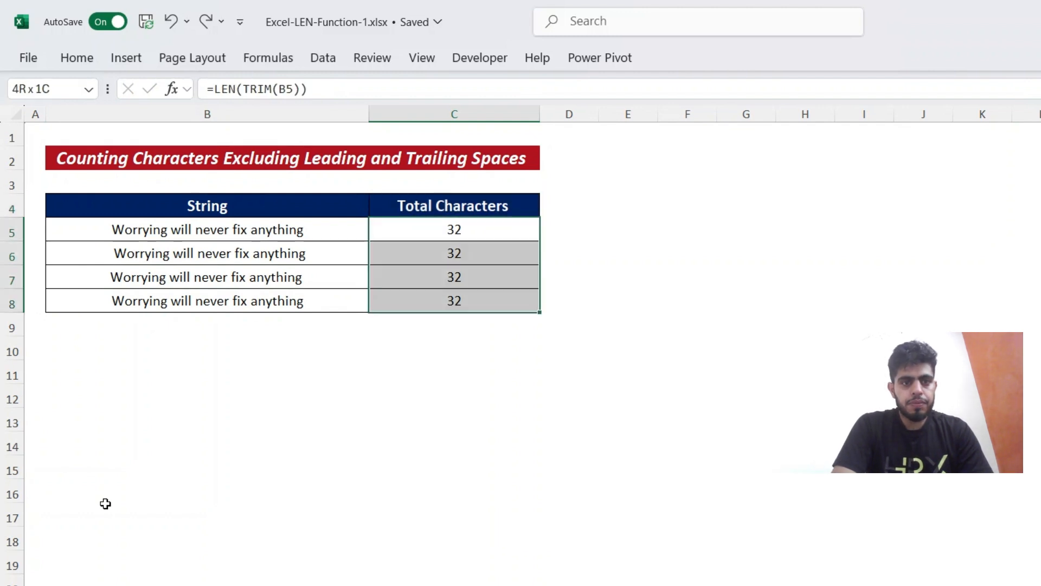
key(Delete)
Step: Inspect the strings in B5:B8 one by one for leading and trailing spaces, leaving their contents unedited
key(Left)
key(Left)
key(Right)
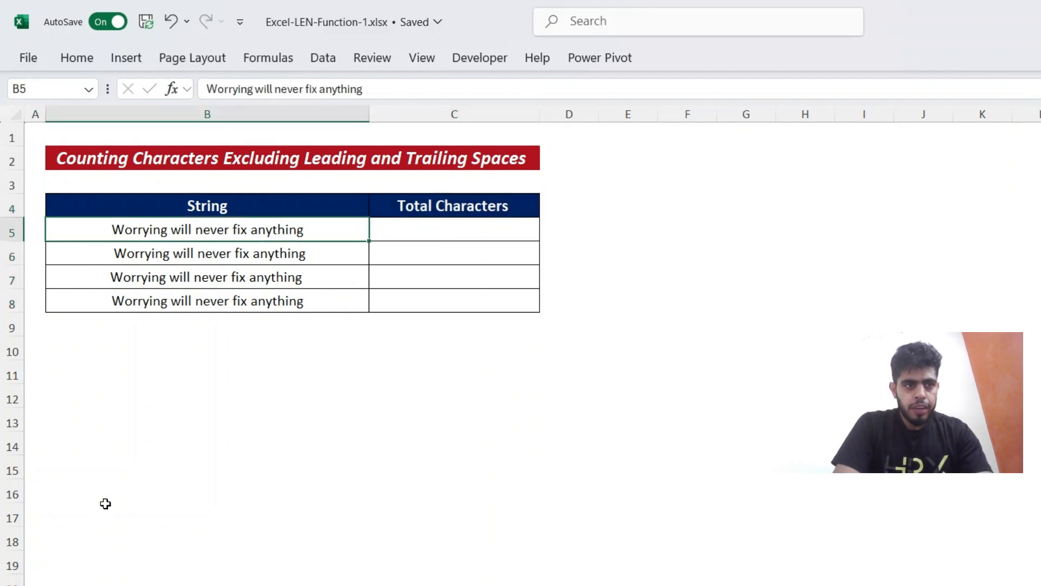
key(F2)
key(Home)
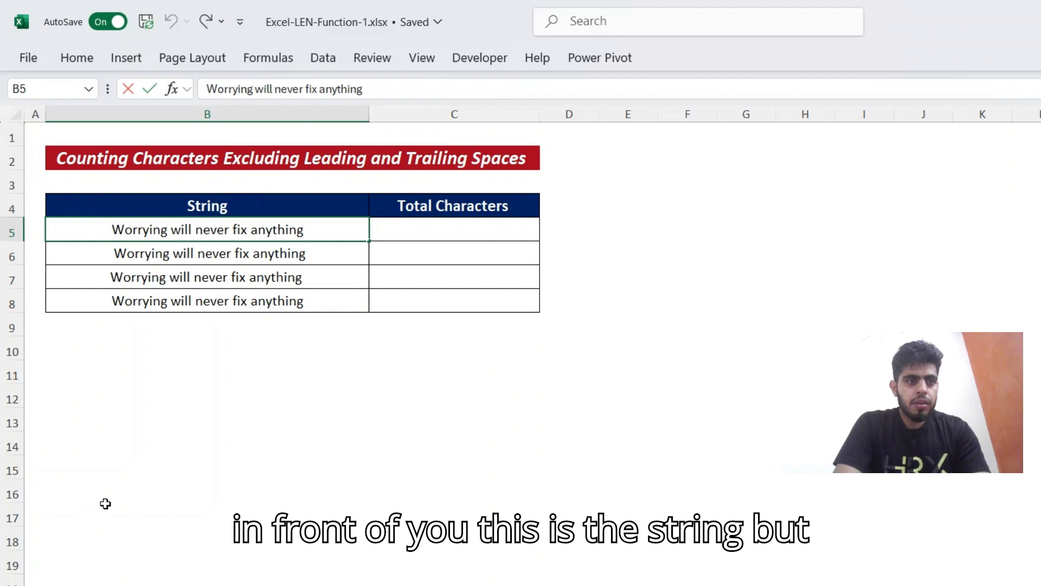
key(Return)
key(alt+h)
key(a)
key(l)
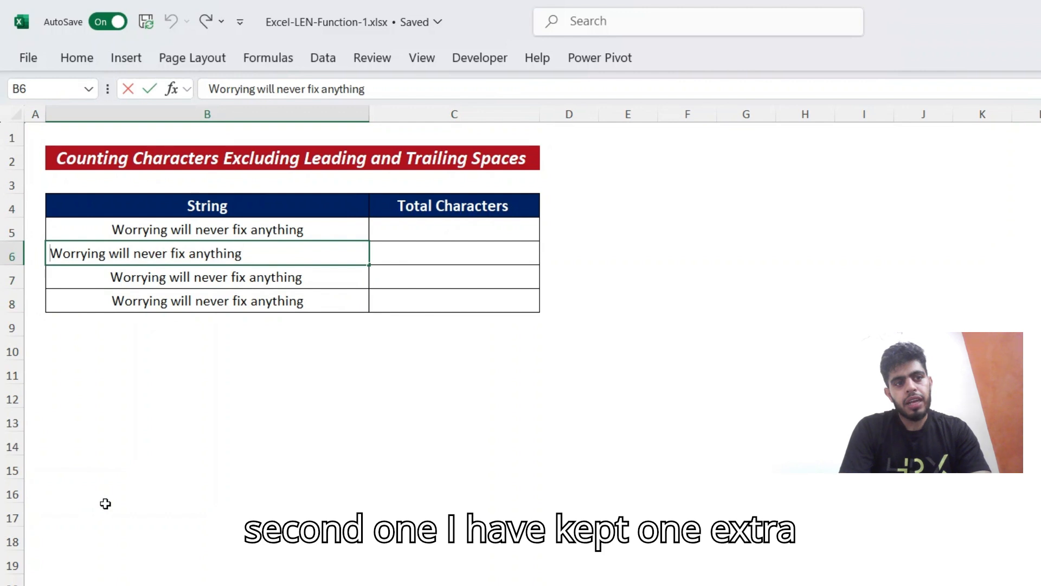
key(Return)
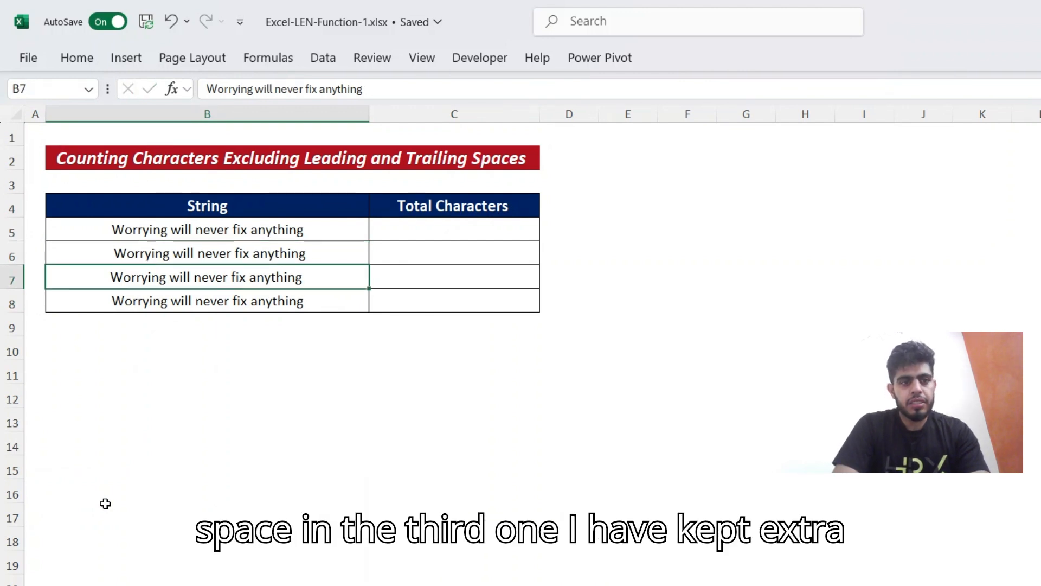
key(F2)
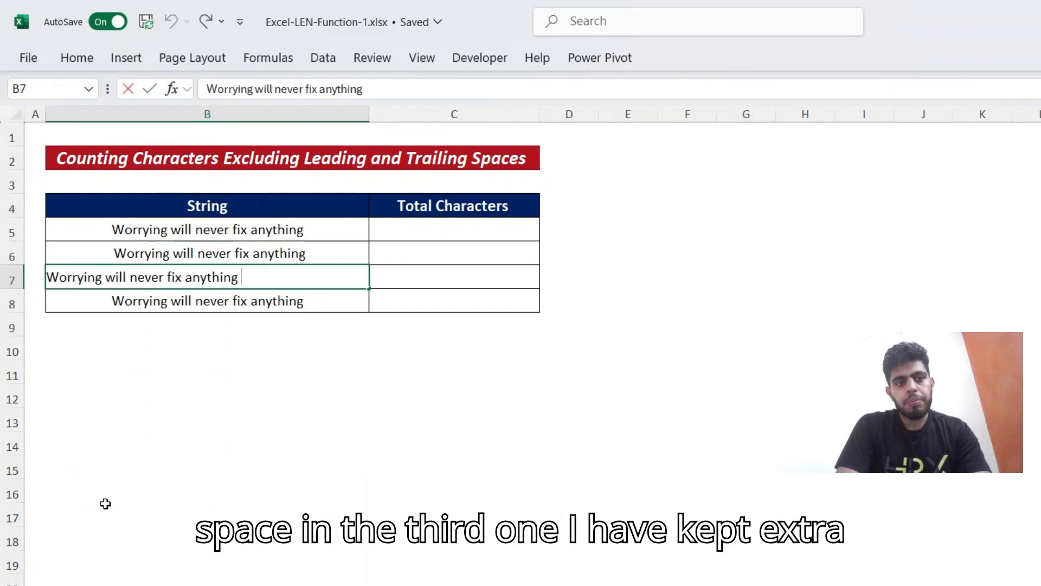
key(Escape)
key(Down)
key(F2)
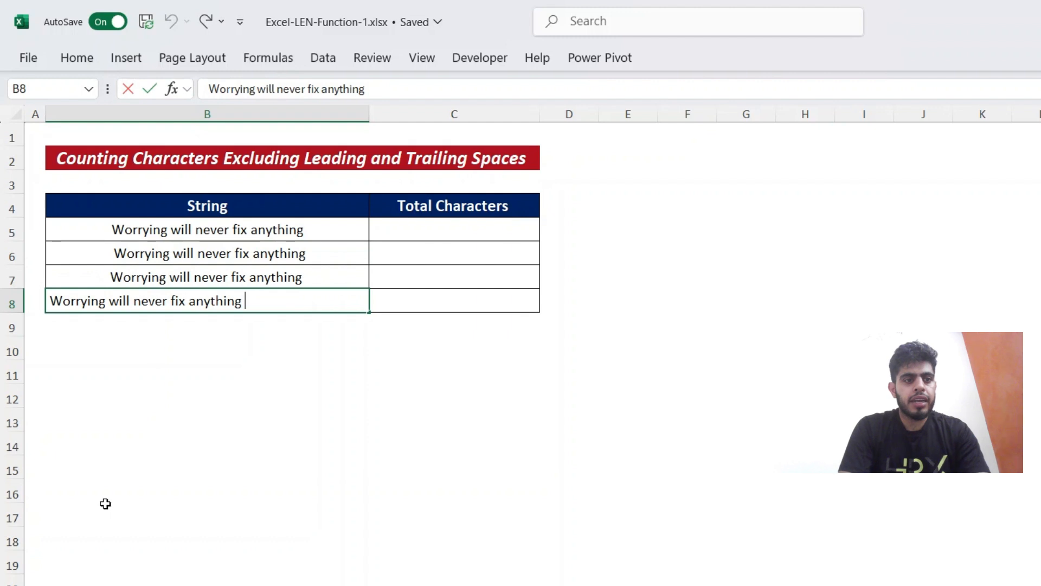
key(Escape)
key(Up)
key(Up)
key(Up)
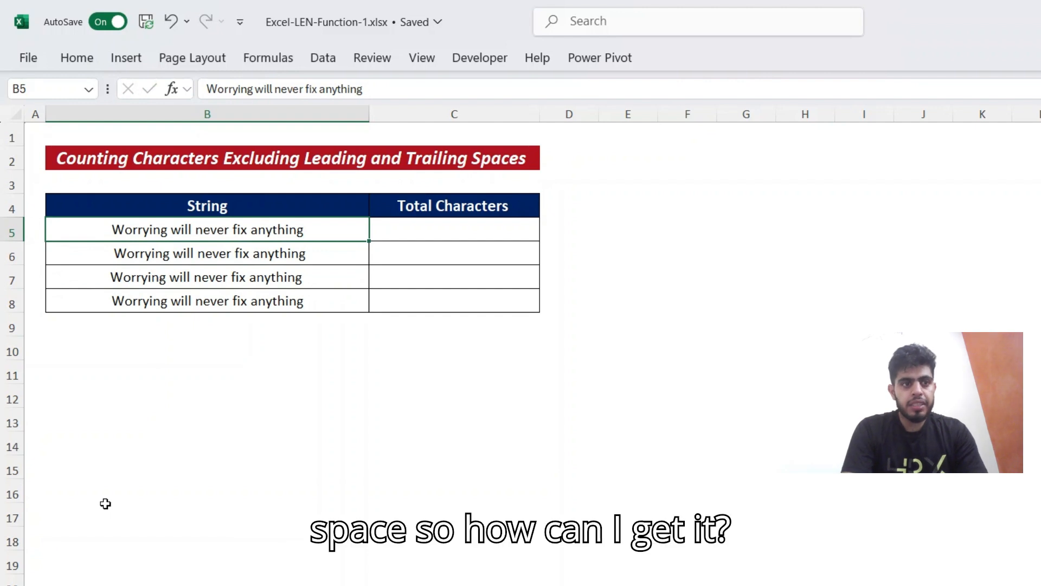
Step: Enter =TRIM(B5) in C5 and fill the formula down through C8
key(Up)
key(Right)
key(Down)
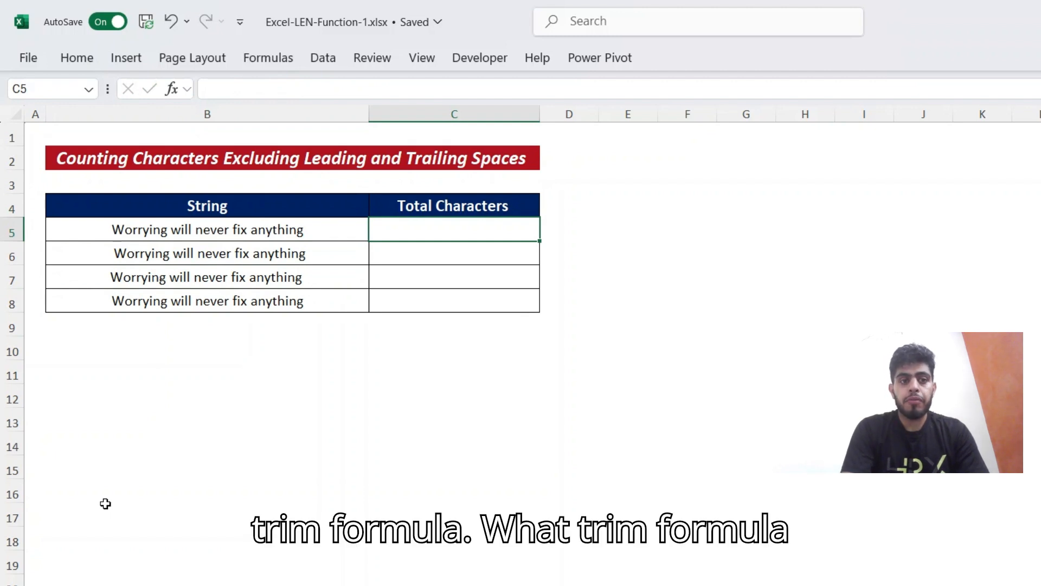
text(=tri)
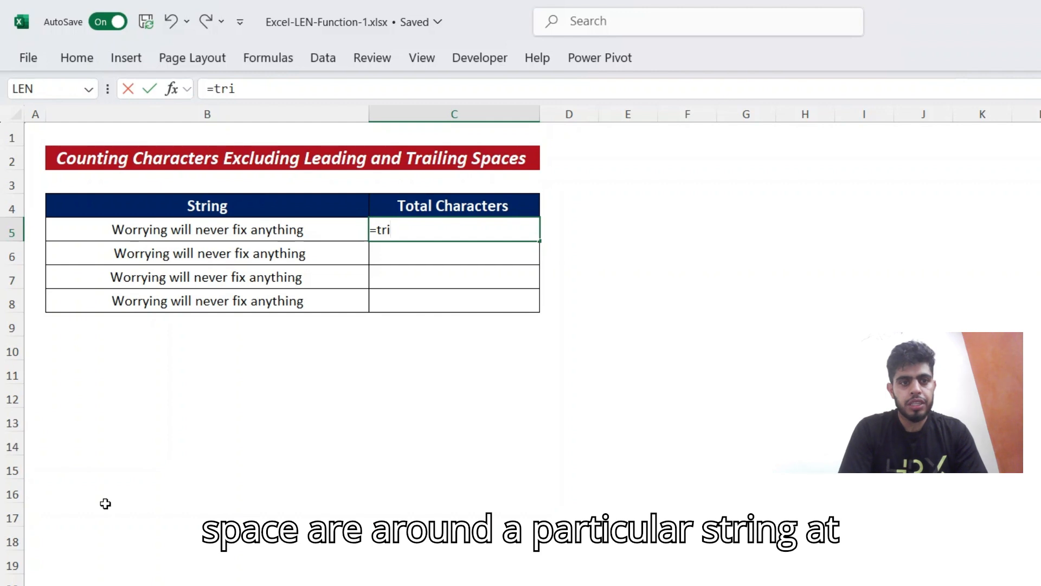
key(Tab)
key(Left)
key(Return)
key(Up)
key(Left)
key(ctrl+Down)
key(Right)
key(ctrl+shift+Up)
key(ctrl+d)
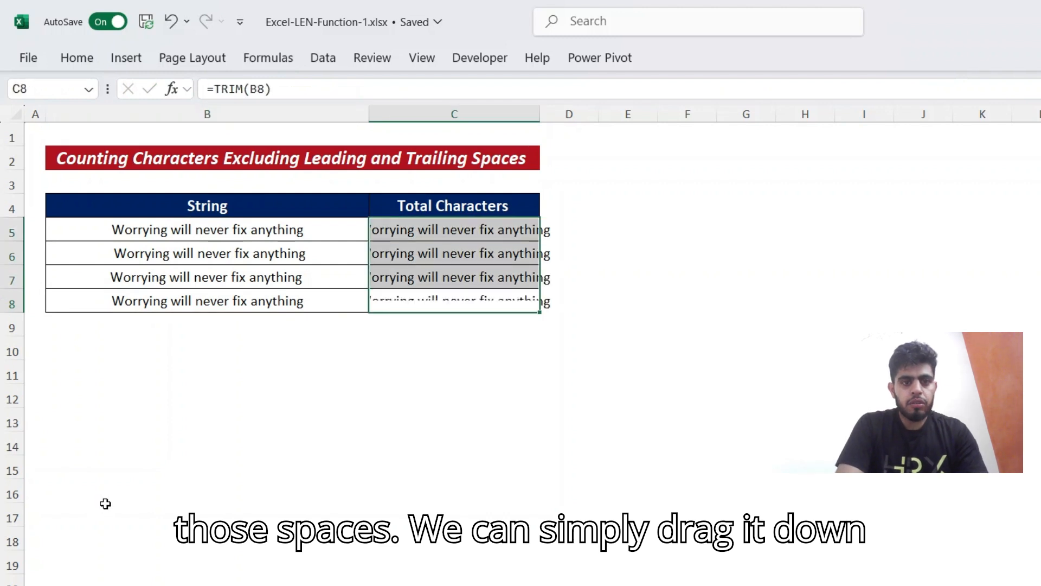
Step: Wrap the C5 formula in LEN to make =LEN(TRIM(B5)) and fill it down through C8
key(Up)
key(Up)
key(Up)
key(Up)
key(Down)
key(F2)
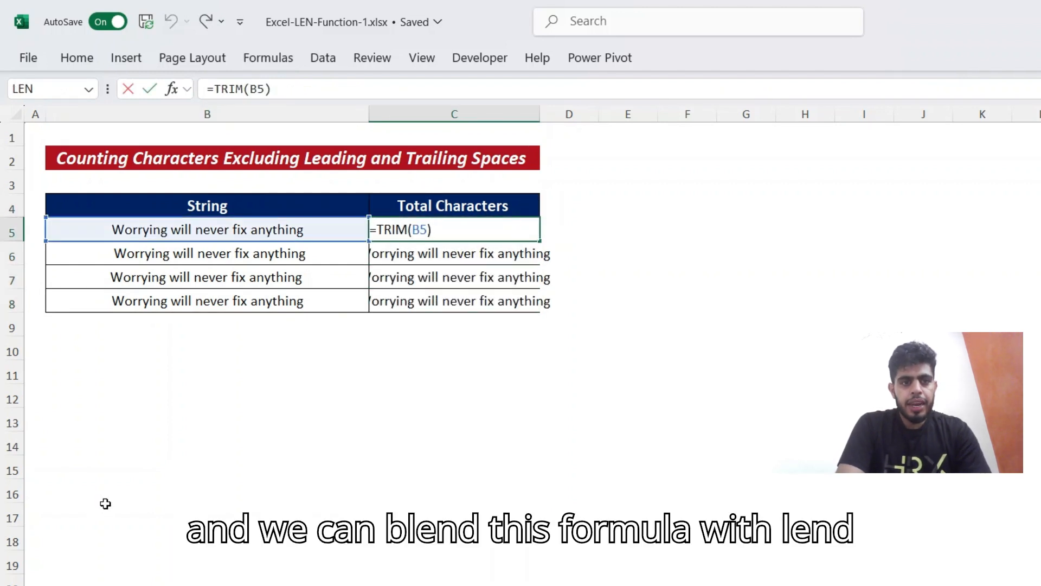
text(len)
key(Tab)
key(Return)
key(Up)
key(ctrl+shift+Down)
key(ctrl+d)
key(shift+BackSpace)
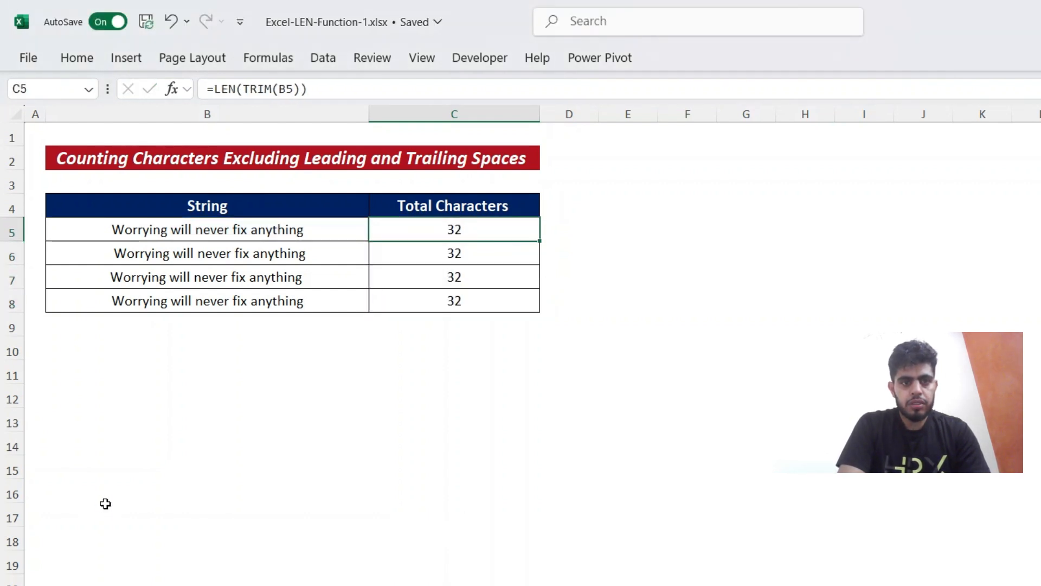
Step: Enter the array formula =LEN(B5:B8) in D5 to count the untrimmed strings beside the trimmed counts
key(Right)
text(=len)
key(Tab)
key(Left)
key(Left)
key(Left)
key(Right)
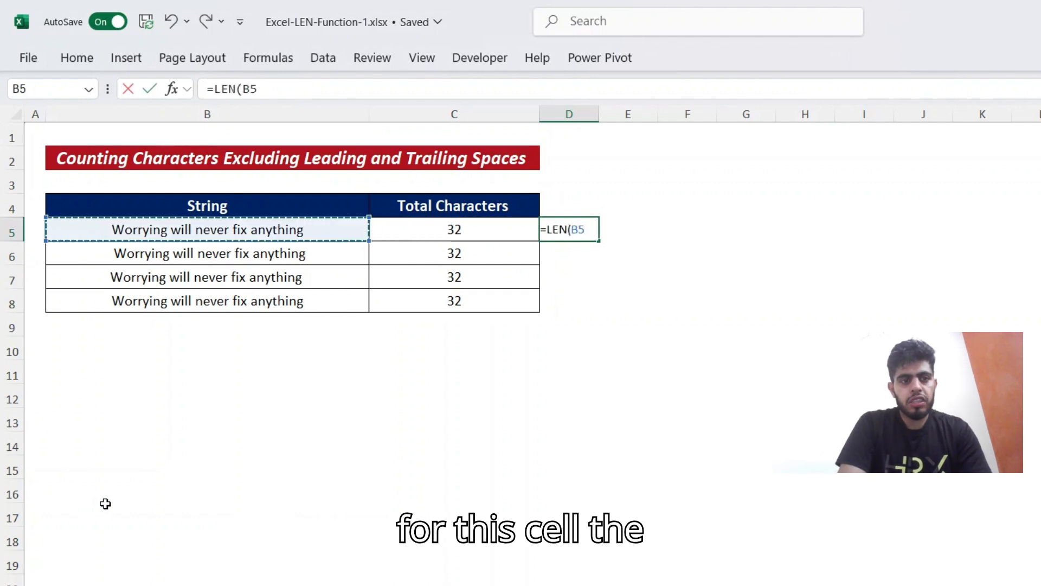
key(ctrl+shift+Down)
key(Return)
key(Up)
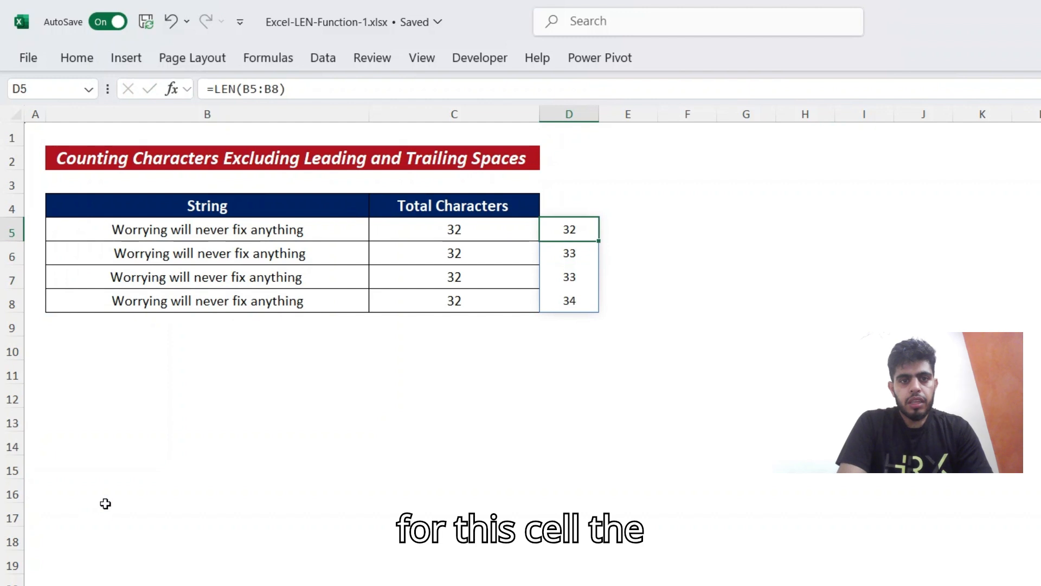
Step: Compare the trimmed counts in C5:C8 with the untrimmed counts in column D
key(Down)
key(Left)
key(Down)
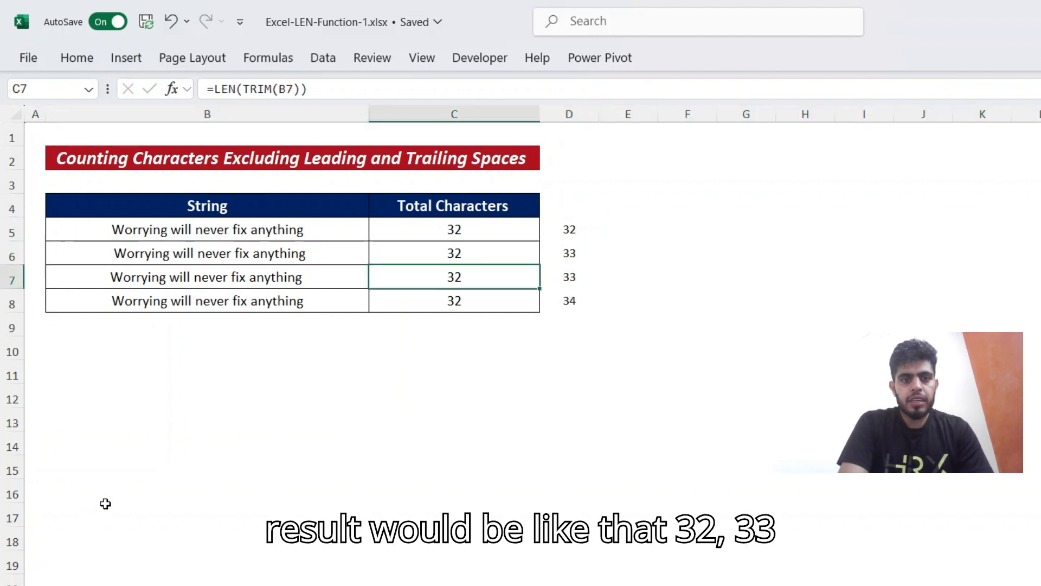
key(Down)
key(Up)
key(Up)
key(Up)
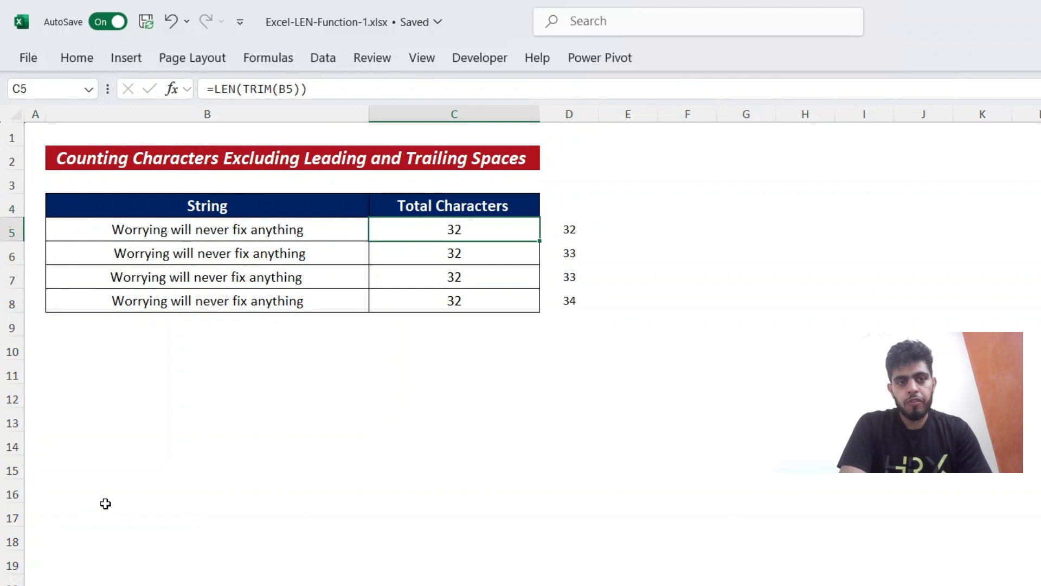
Step: Open the sheet on counting characters before or after a given character and review row 5's ID, name, price and count formula
key(ctrl+Page_Down)
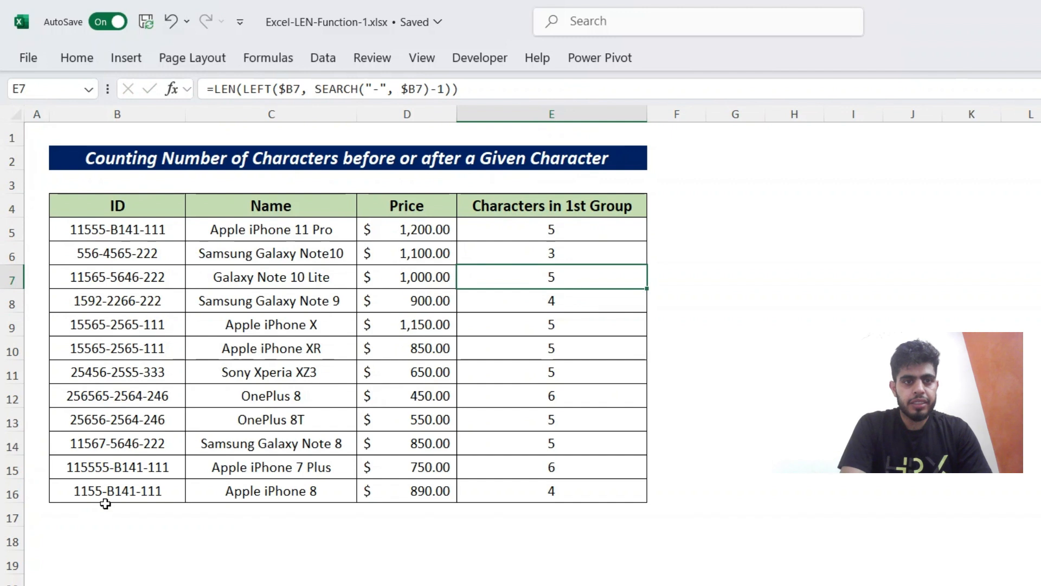
key(Up)
key(Up)
key(Up)
key(Down)
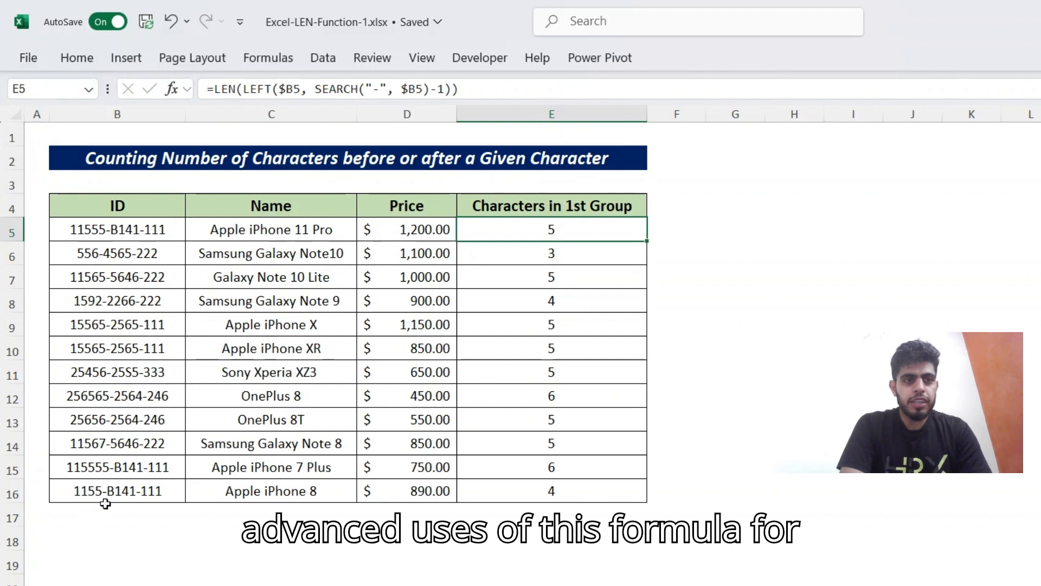
key(Left)
key(Left)
key(Left)
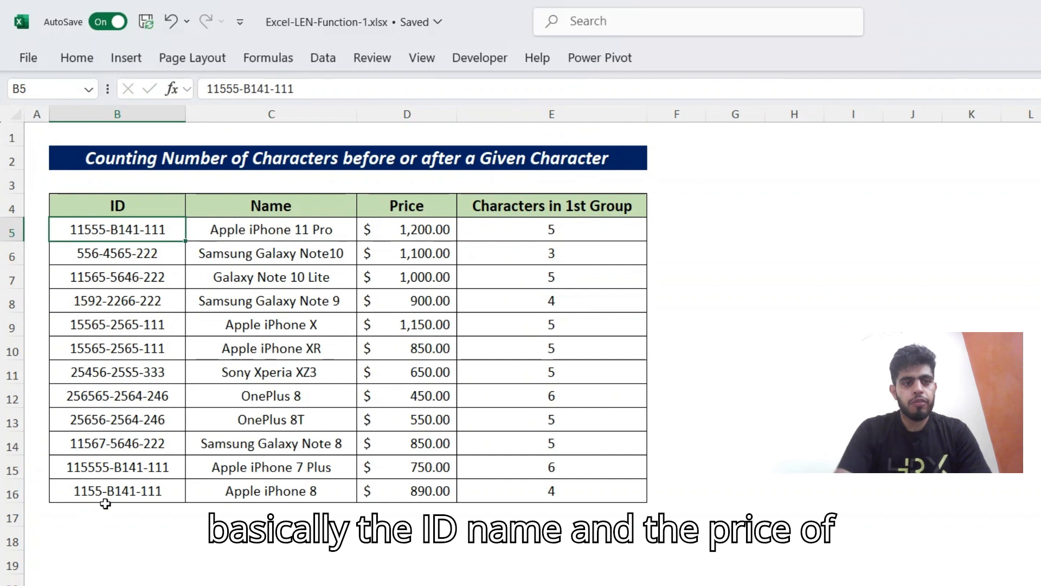
key(Right)
key(Right)
key(Right)
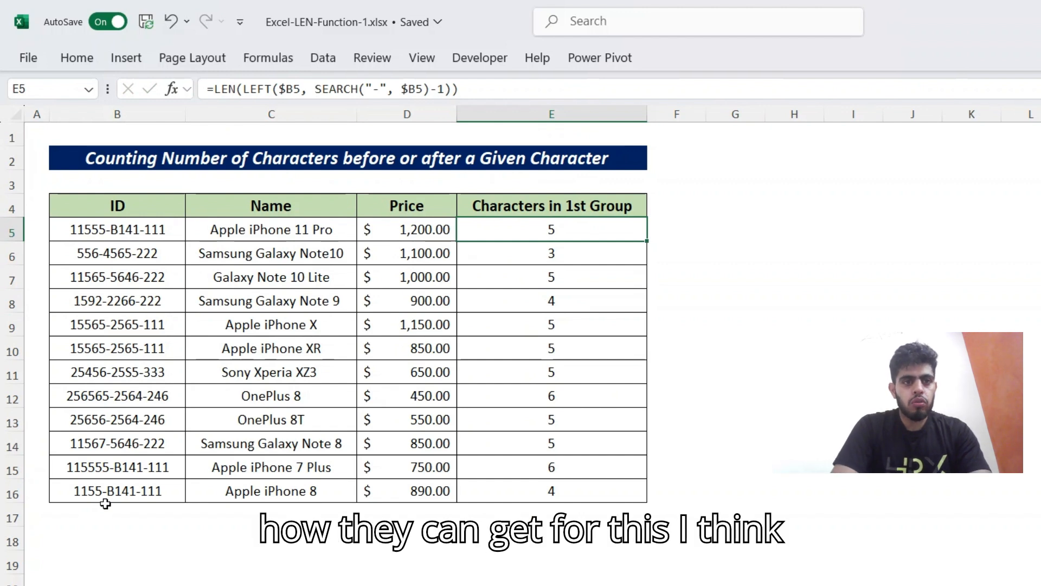
Step: Enter =SEARCH("-",B5) in F5 to locate the first dash in the ID
key(Right)
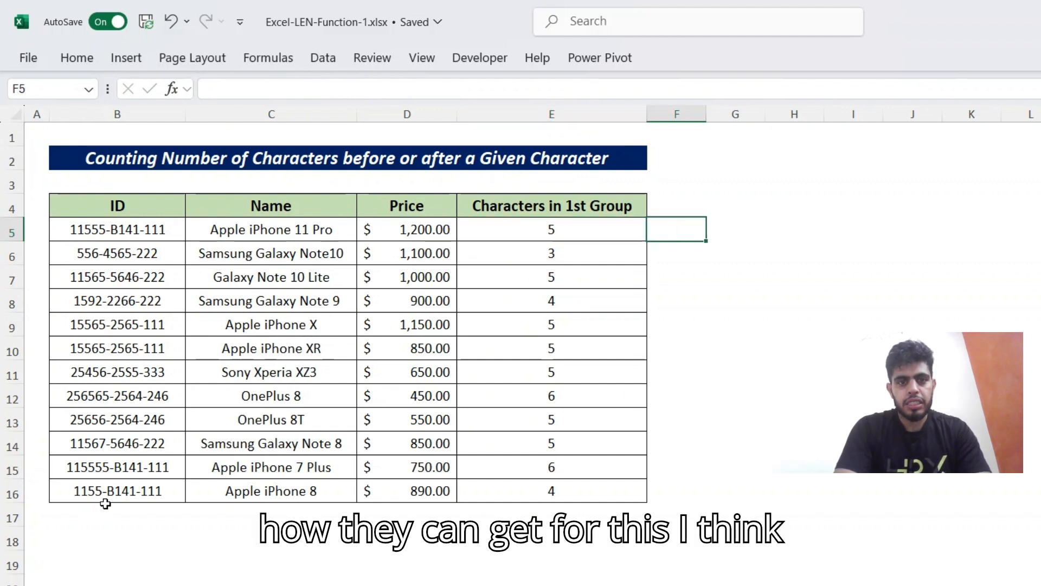
text(=sear)
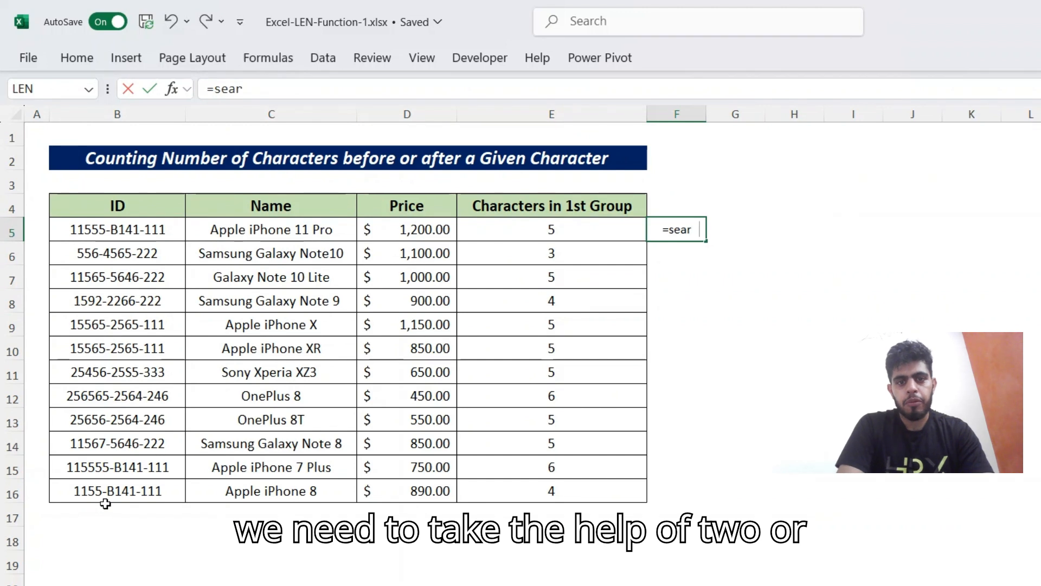
key(Tab)
text(")
text(",)
key(Left)
key(Left)
key(Left)
key(Left)
key(Return)
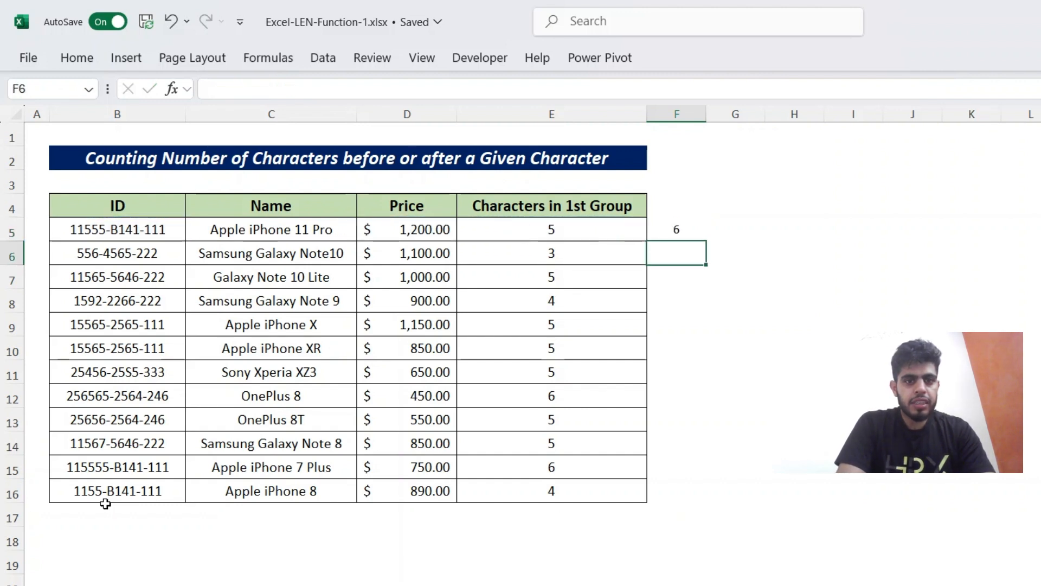
key(Up)
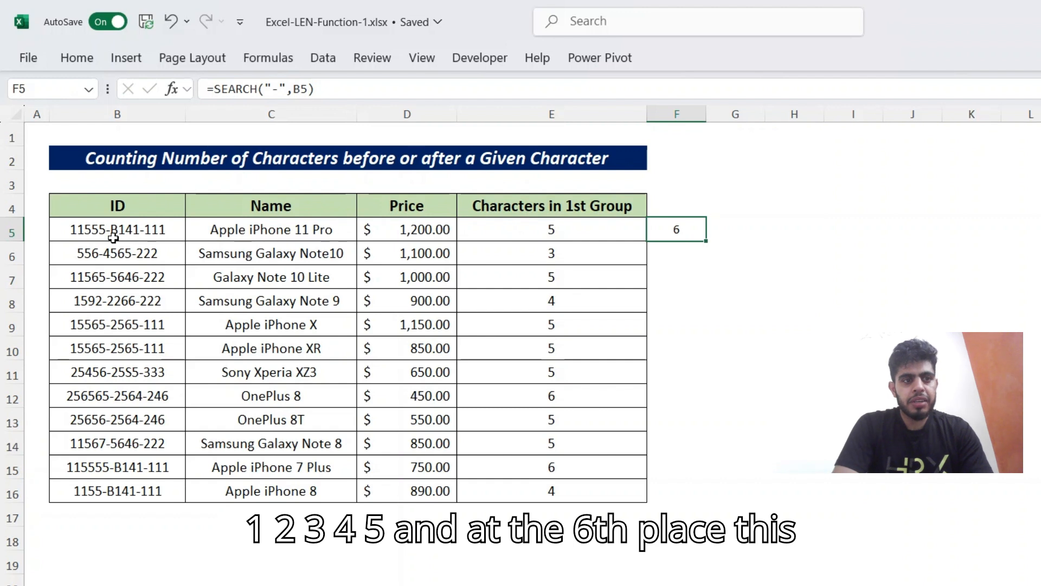
Step: Subtract 1 in the F5 formula so it reads =SEARCH("-",B5)-1
key(Left)
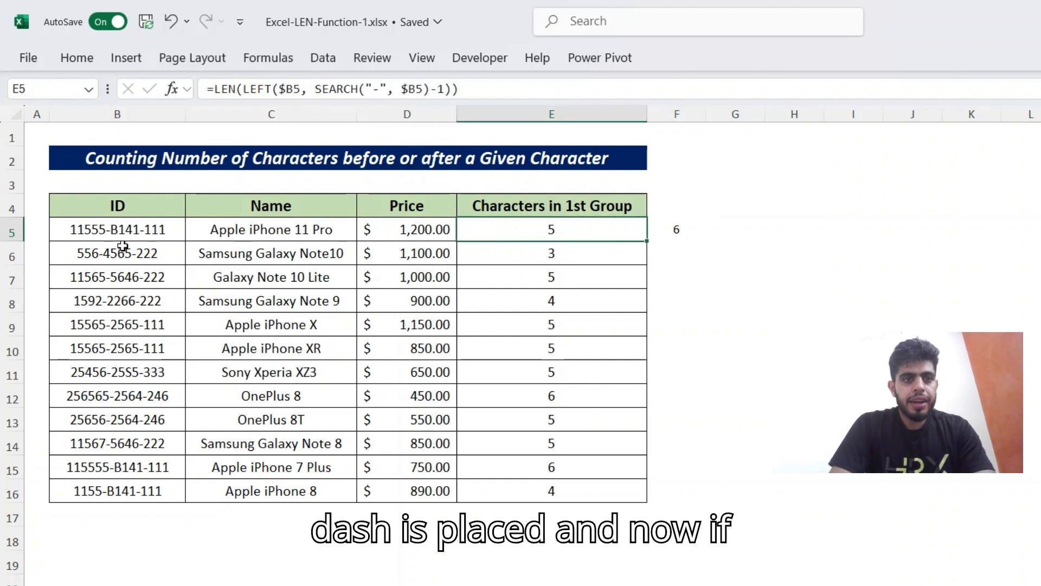
key(Right)
key(F2)
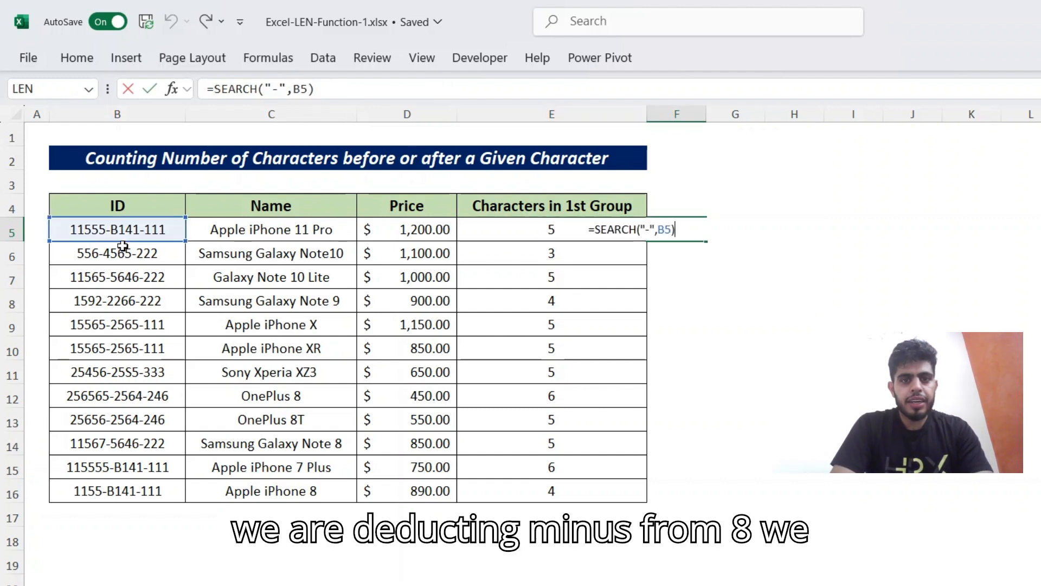
text(-1)
key(Return)
key(Up)
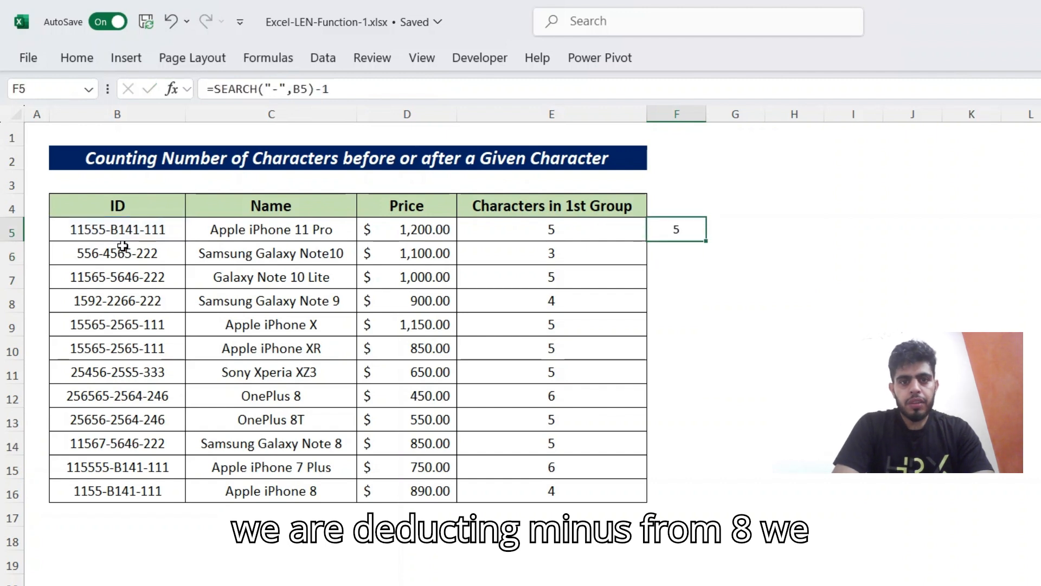
key(F2)
key(Escape)
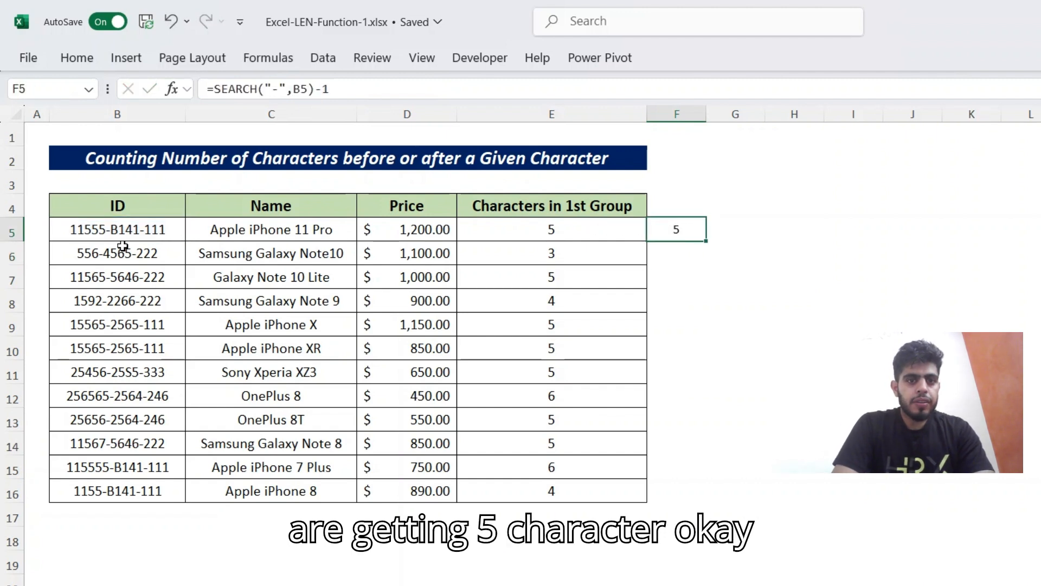
Step: Examine how the LEN, LEFT and SEARCH formula in E5 relates to the ID in B5 and the helper formula in F5
key(Left)
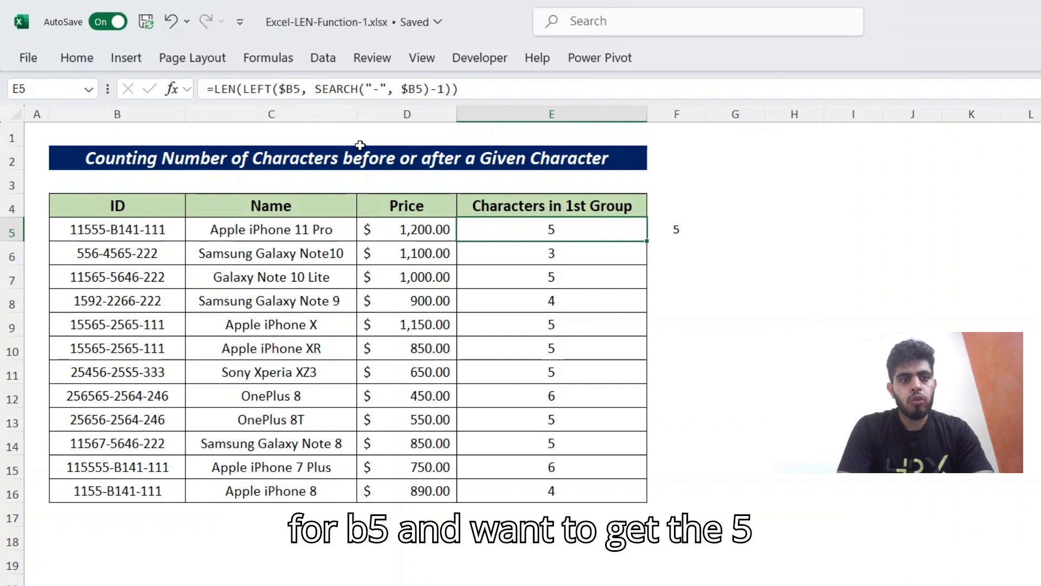
key(Right)
key(Left)
key(Left)
key(Left)
key(Left)
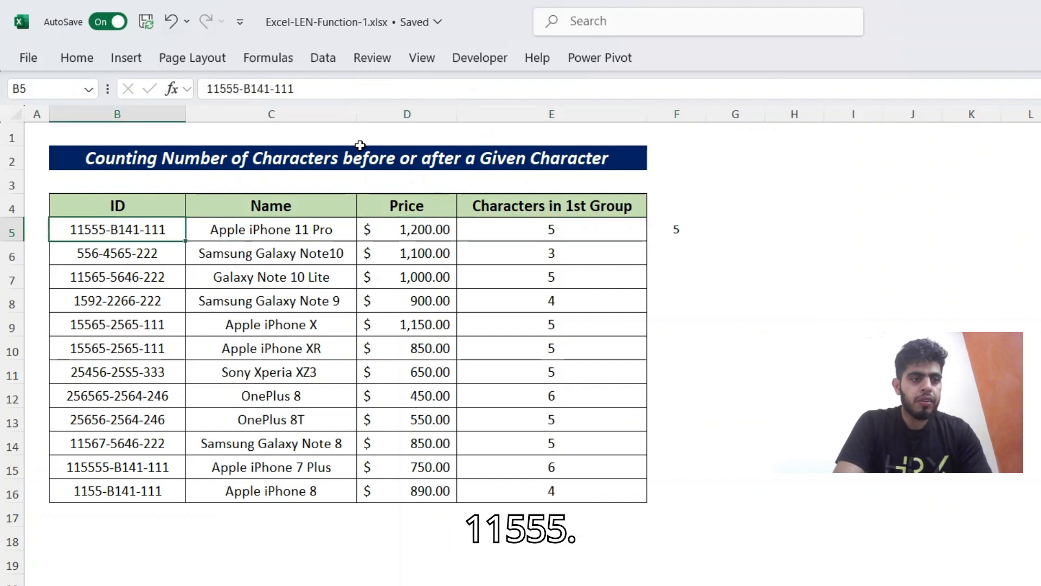
key(Right)
key(Right)
key(Right)
key(Right)
key(F2)
key(Escape)
key(Left)
key(F2)
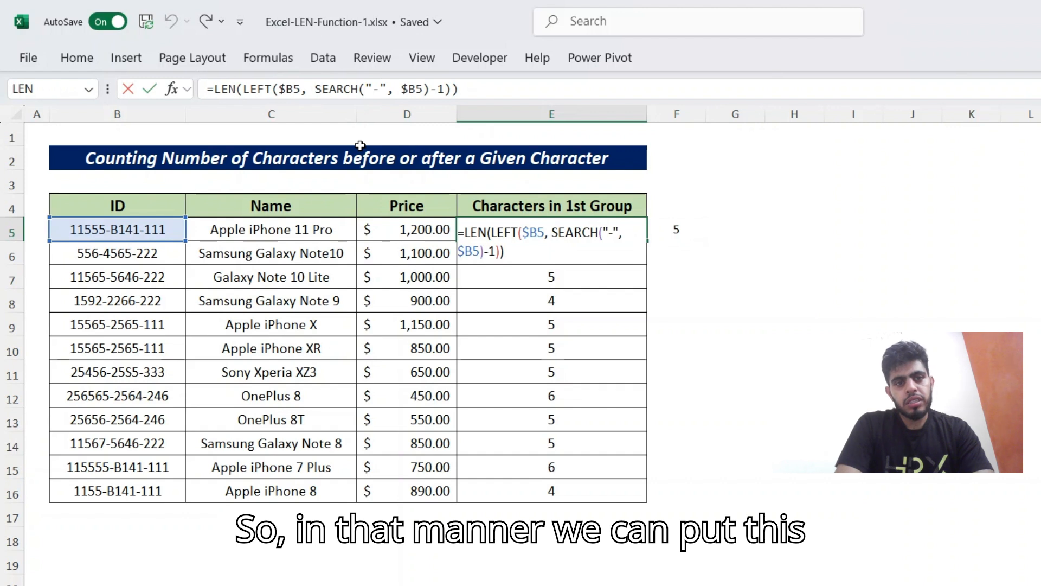
key(Escape)
key(Right)
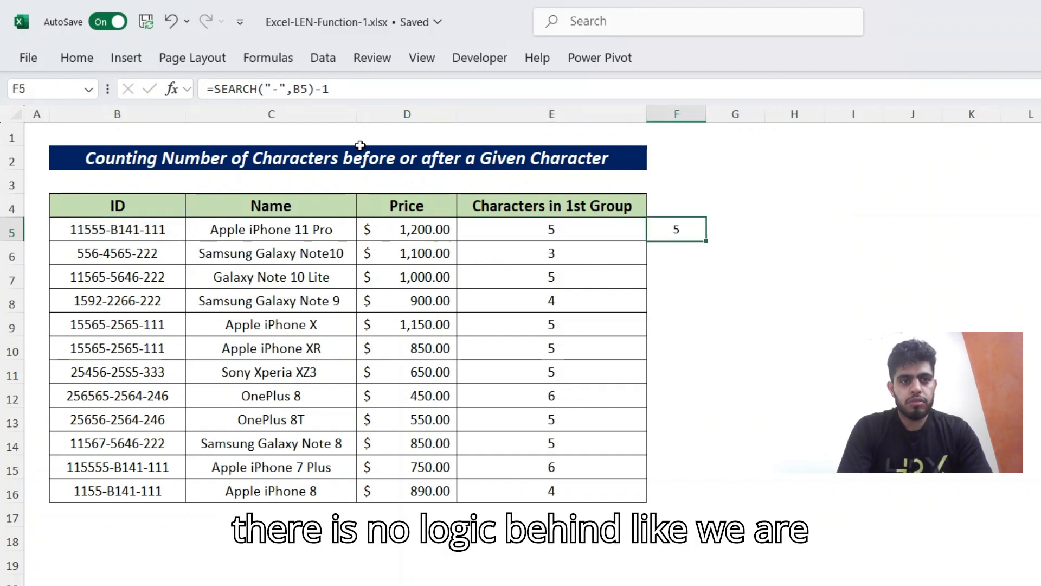
key(Left)
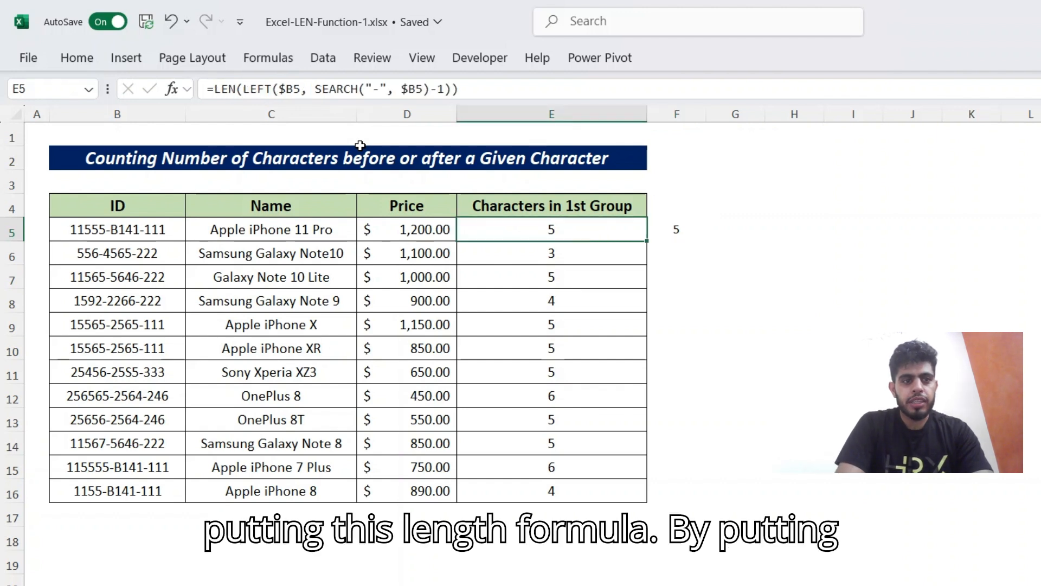
Step: Fill the SEARCH formula from F5 down through F16 for all the IDs
key(Right)
key(Left)
key(ctrl+Down)
key(Right)
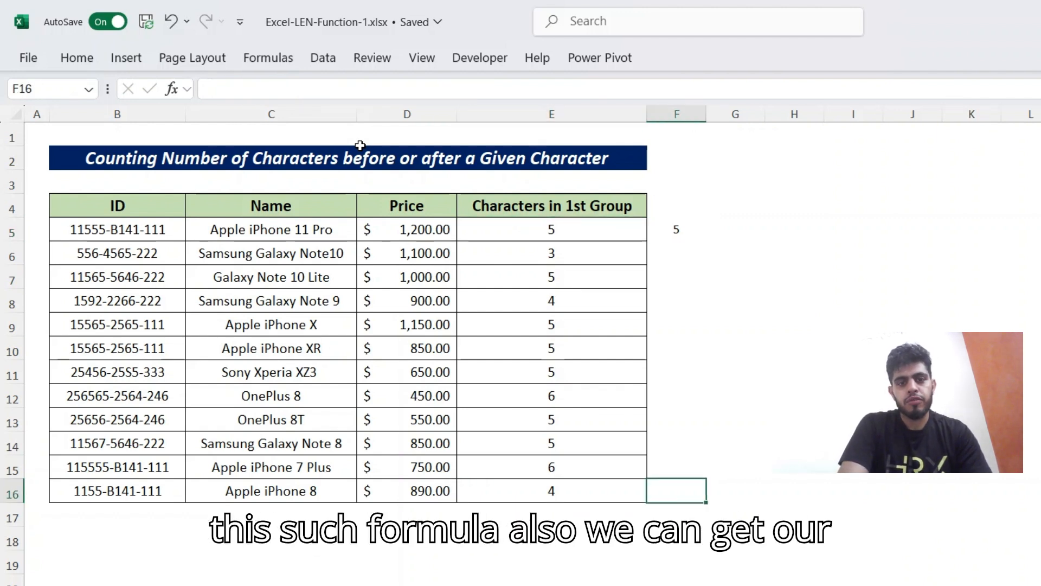
key(ctrl+shift+Up)
key(ctrl+d)
key(Down)
key(Up)
key(Up)
key(ctrl+Up)
key(Right)
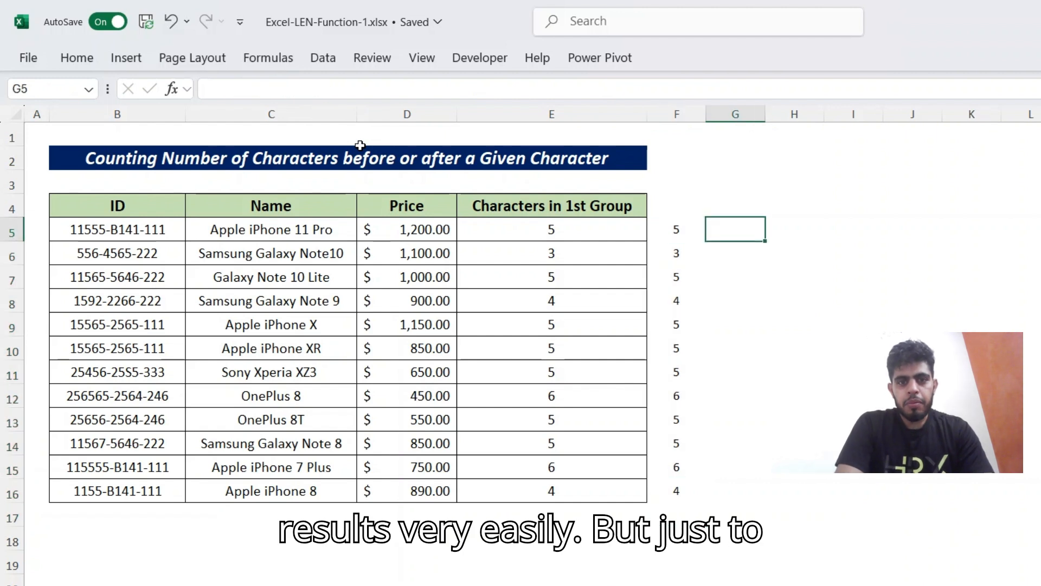
Step: Enter =E5=F5 in G5 to compare the LEN-based count with the SEARCH-based count
key(Left)
key(Left)
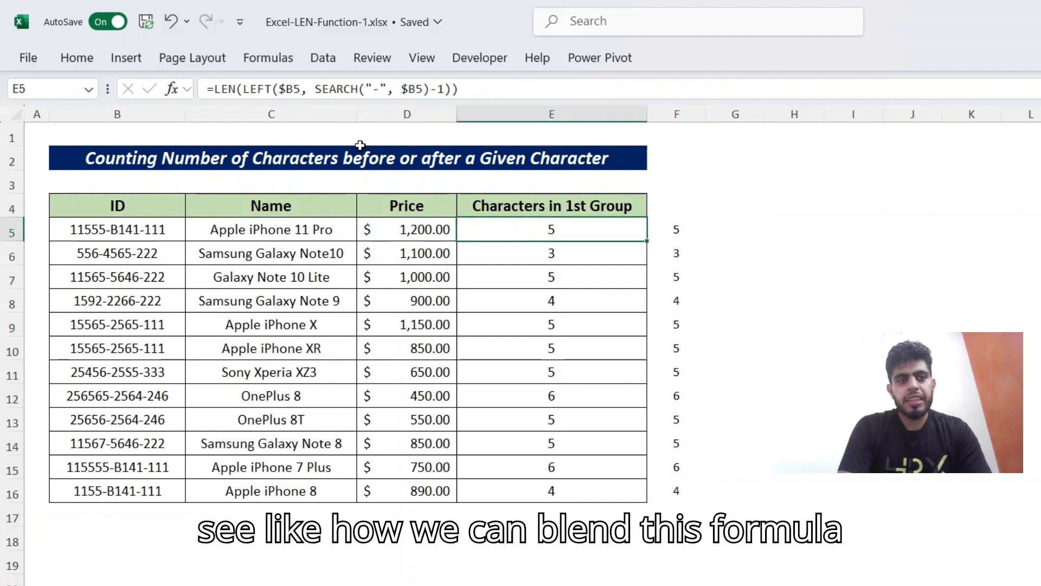
key(Right)
key(Right)
text(=)
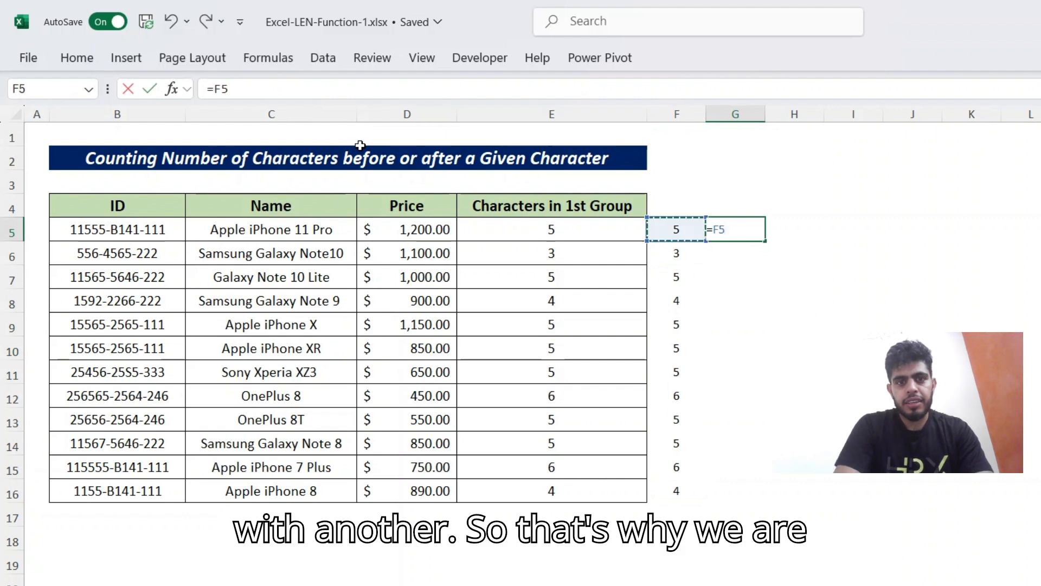
key(Left)
key(Left)
text(=)
key(Left)
key(ctrl+Return)
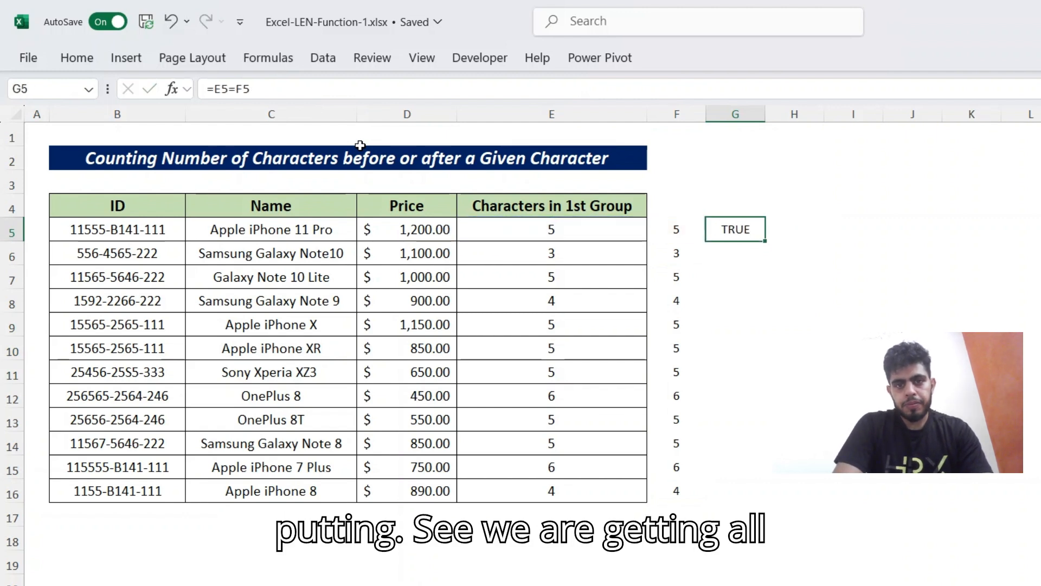
Step: Fill the comparison formula from G5 down through G16
key(Left)
key(ctrl+Down)
key(Right)
key(ctrl+shift+Up)
key(ctrl+d)
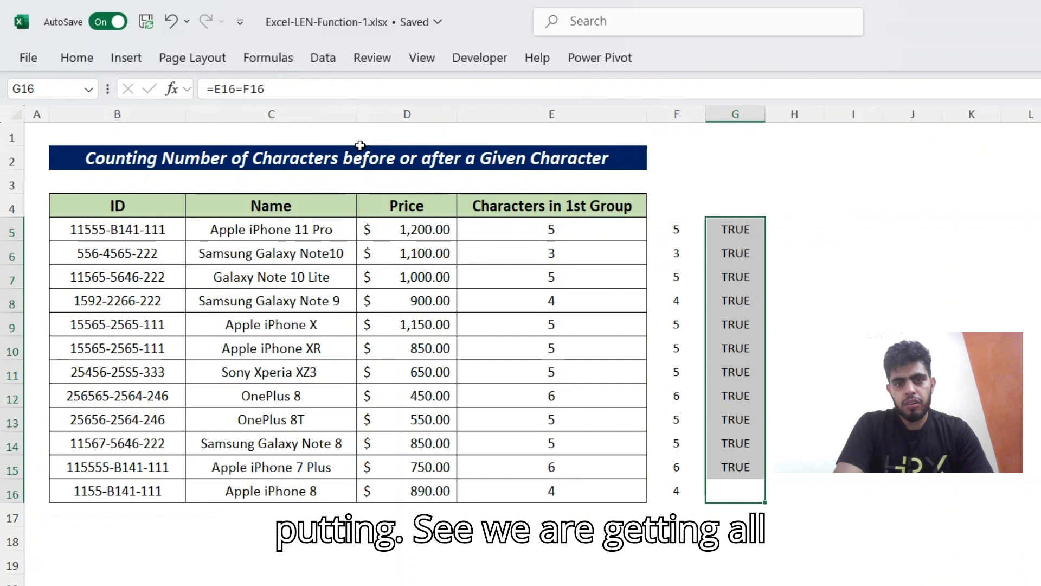
key(Left)
key(Up)
key(Up)
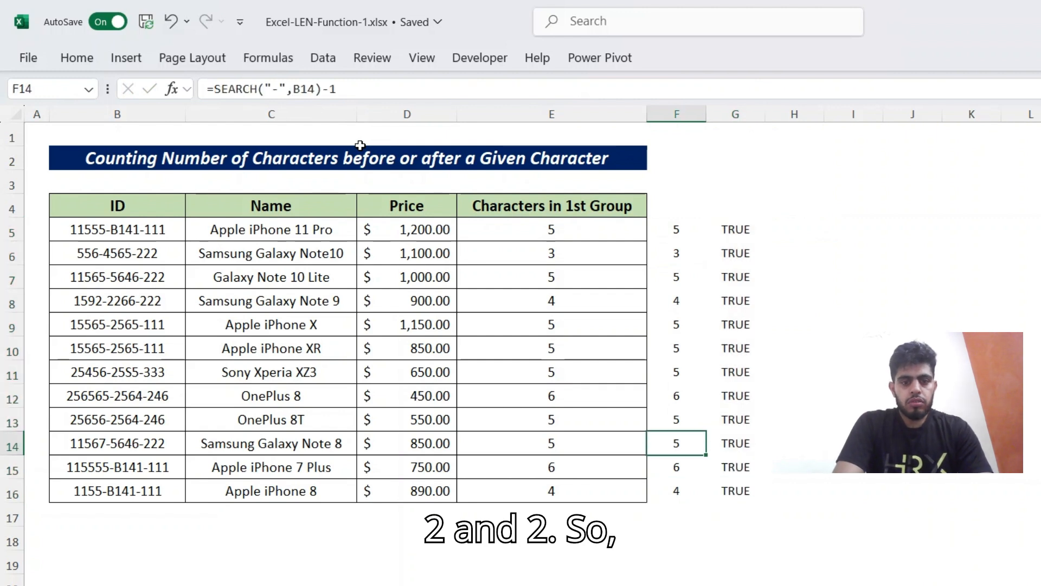